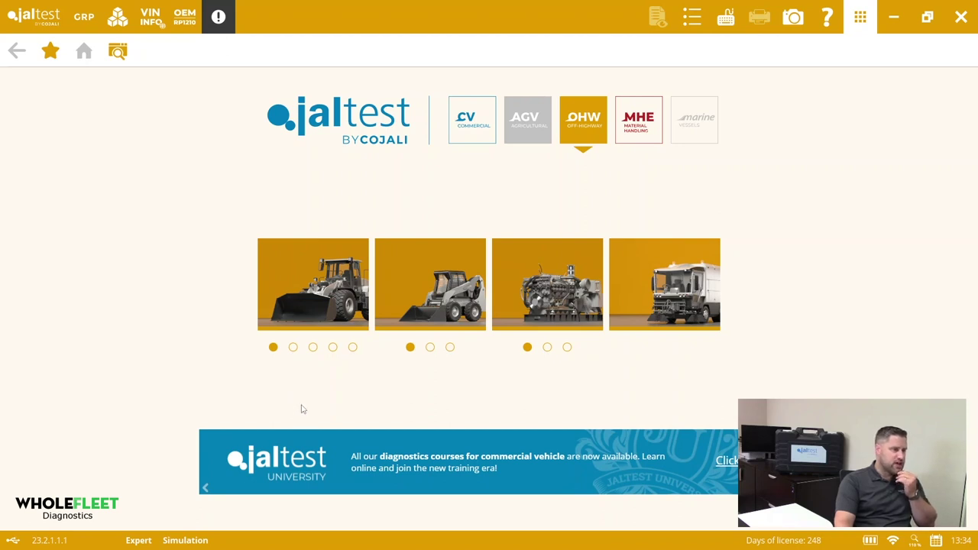
Open the Volvo CE model list under OHW - Heavy Equipment.
click(339, 317)
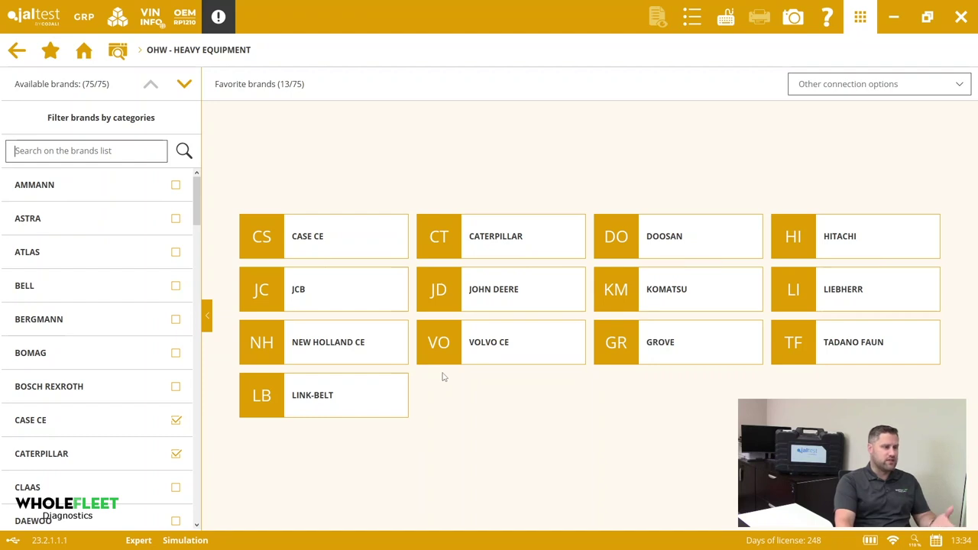
click(491, 353)
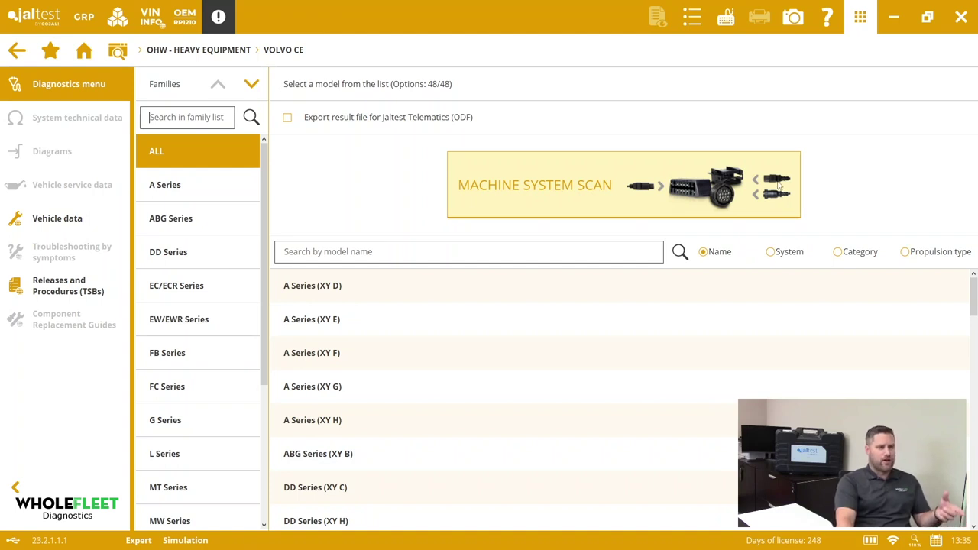
click(15, 52)
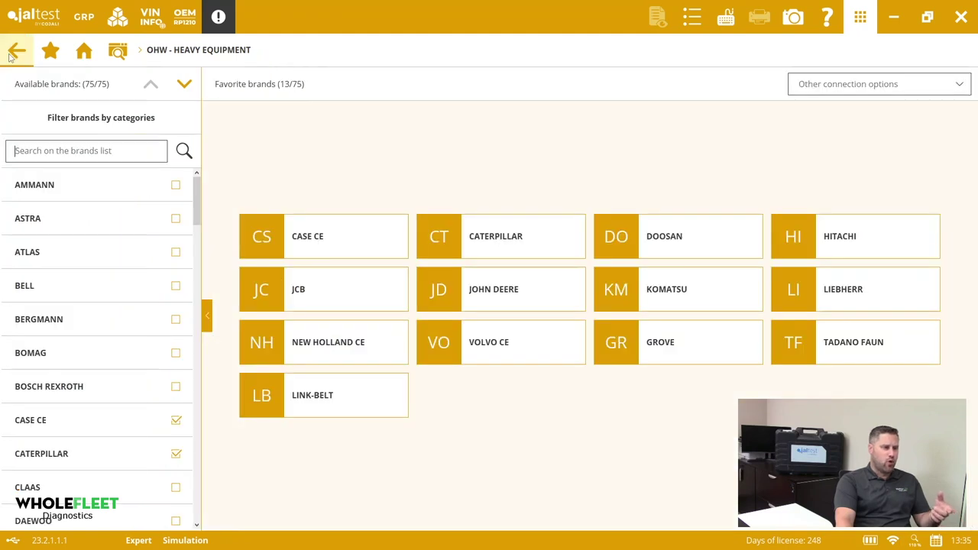
click(515, 233)
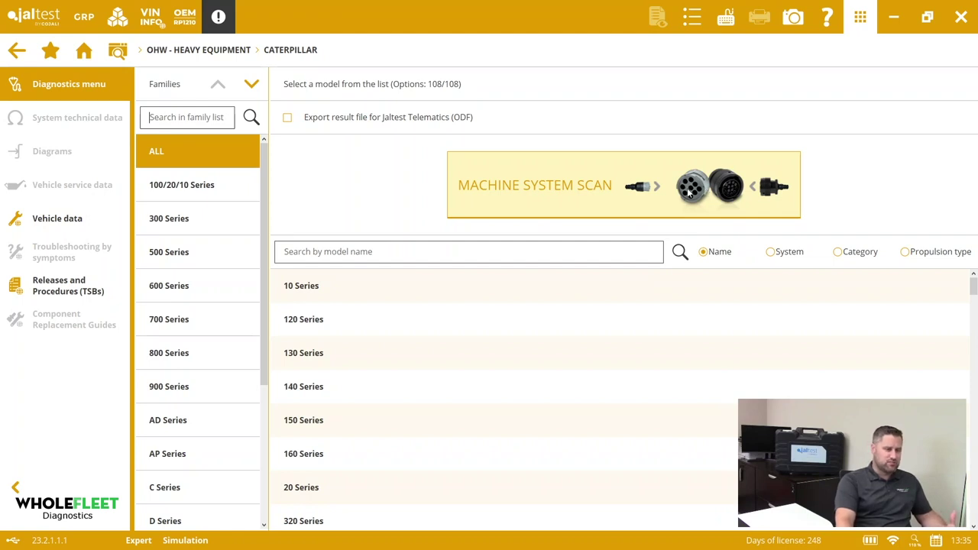
click(16, 50)
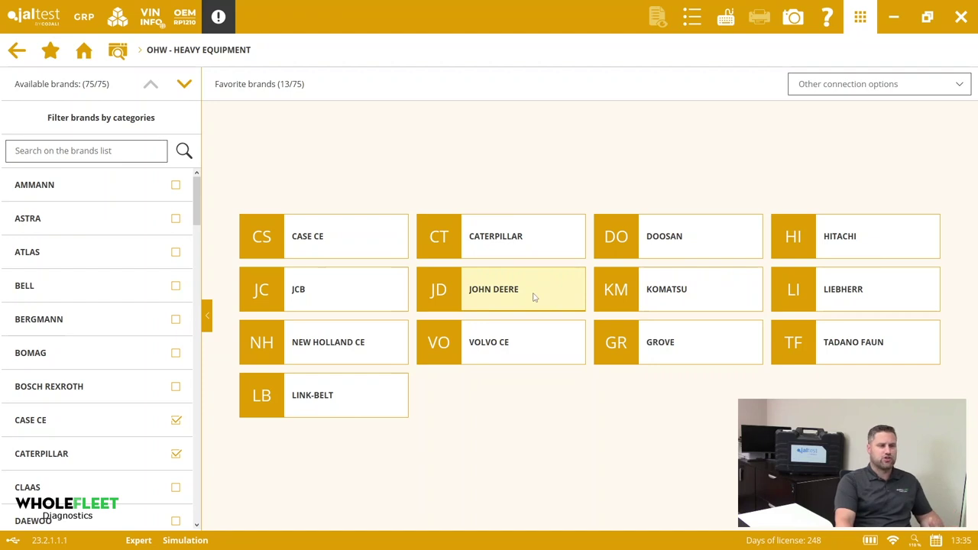
click(520, 342)
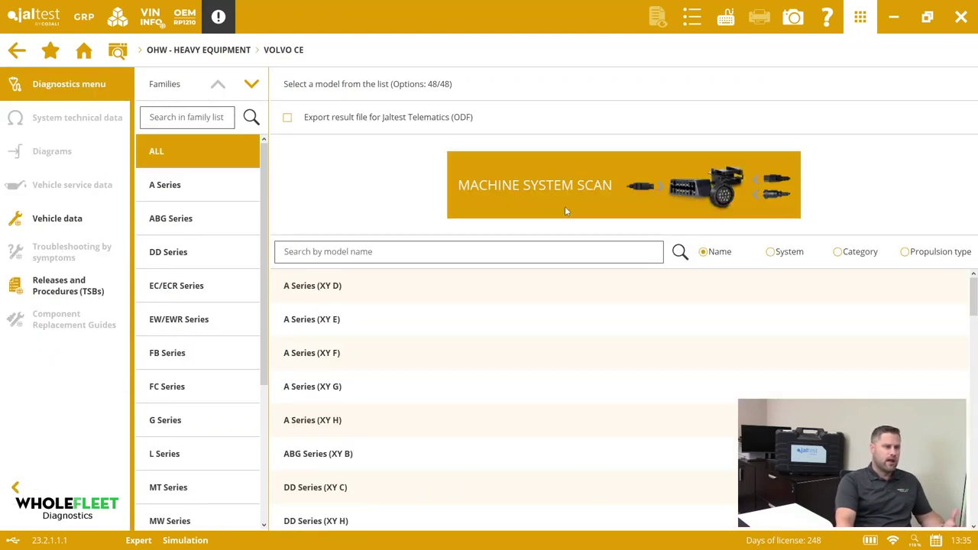
Start the Volvo CE machine system scan and view the Connection 1 and 2 cable photos.
click(606, 190)
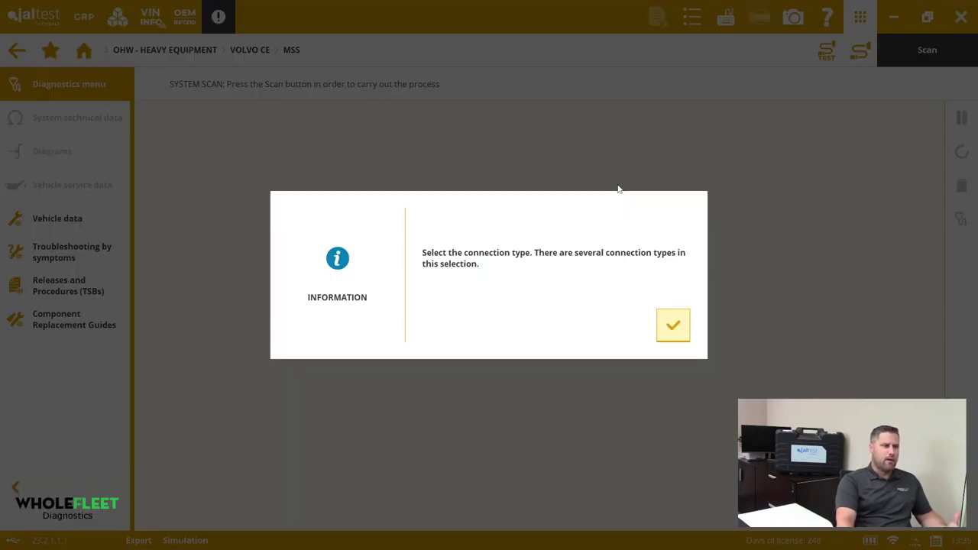
click(673, 328)
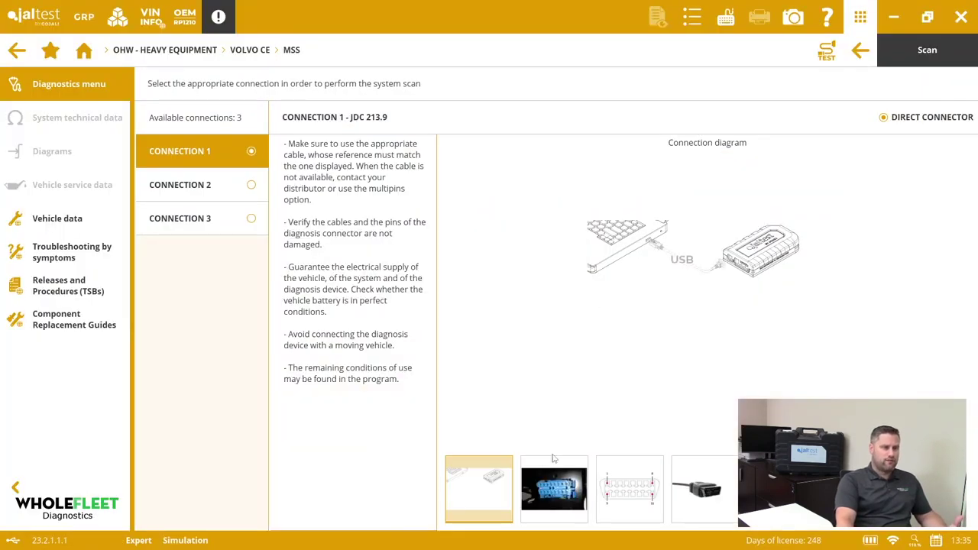
click(693, 502)
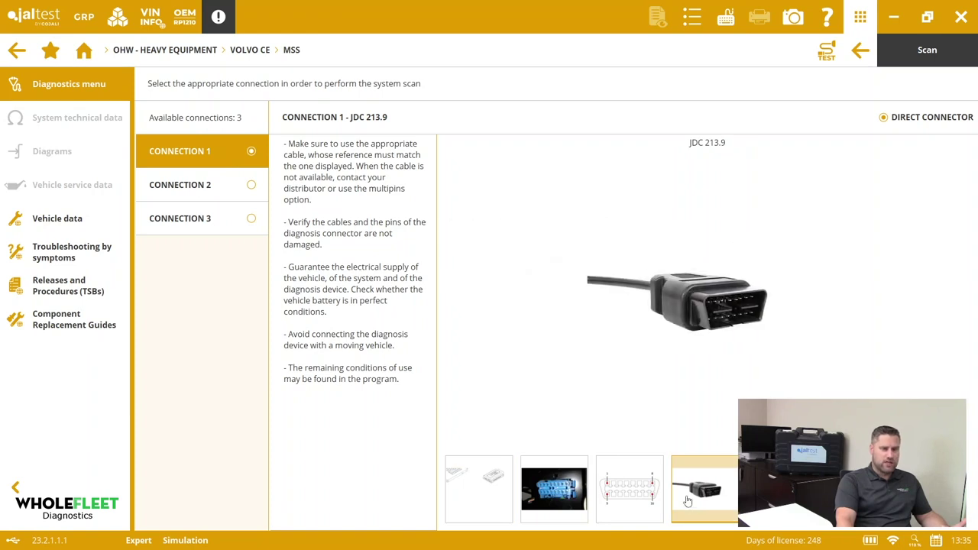
click(233, 197)
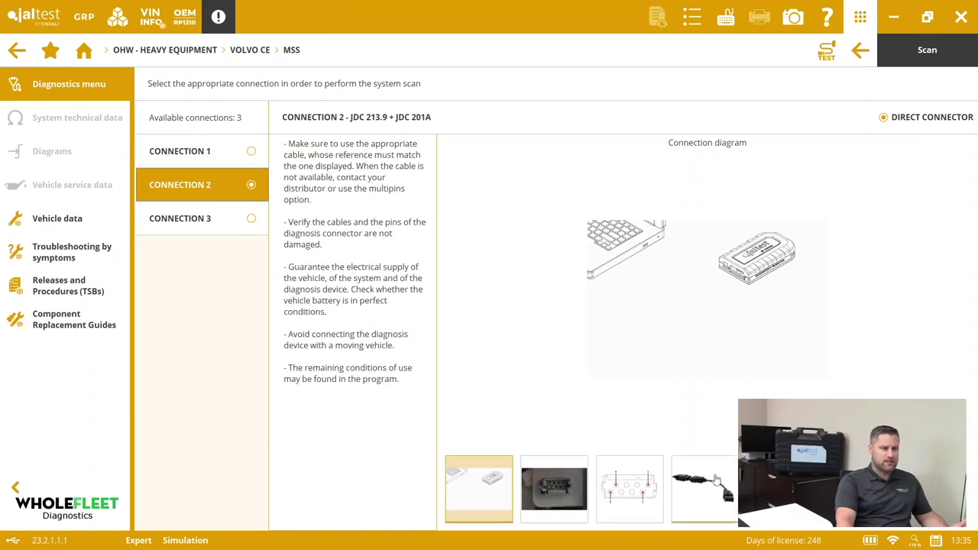
click(727, 504)
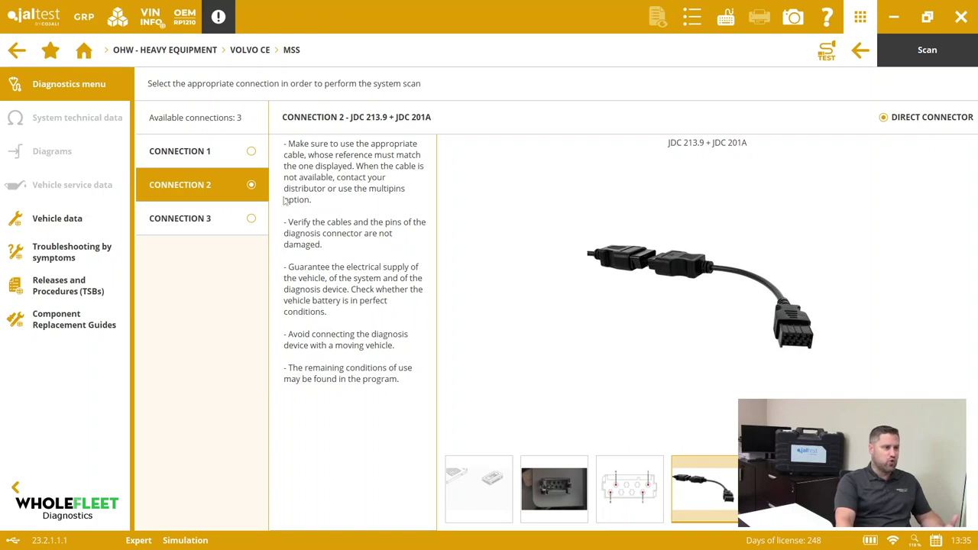
Check Connection 3's photos, then settle on Connection 2 (JDC 213.9 + JDC 201A) and its connector detail.
click(249, 220)
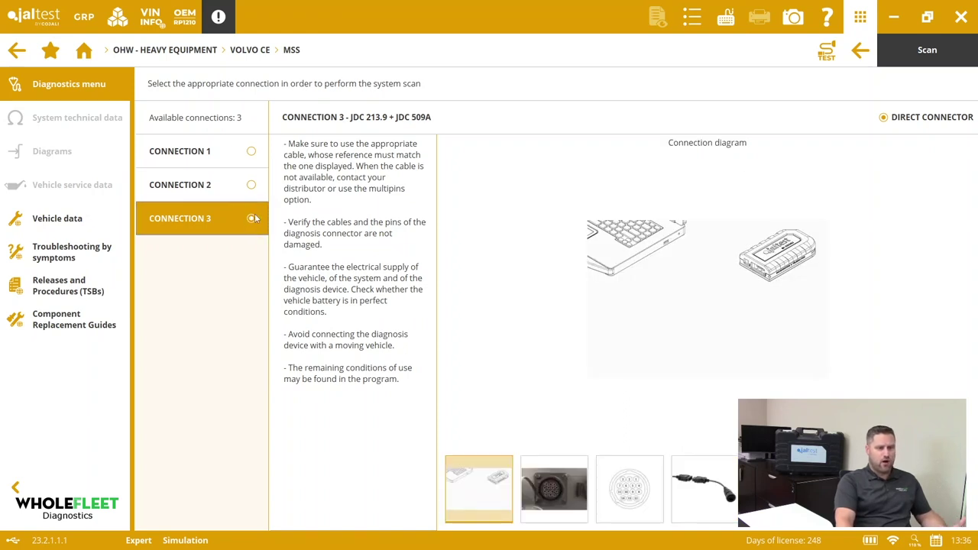
click(688, 488)
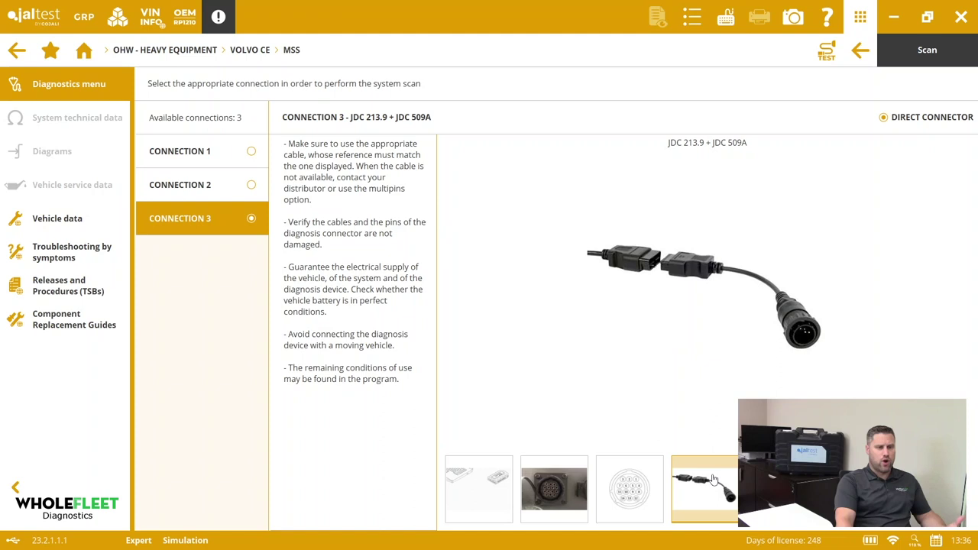
click(554, 488)
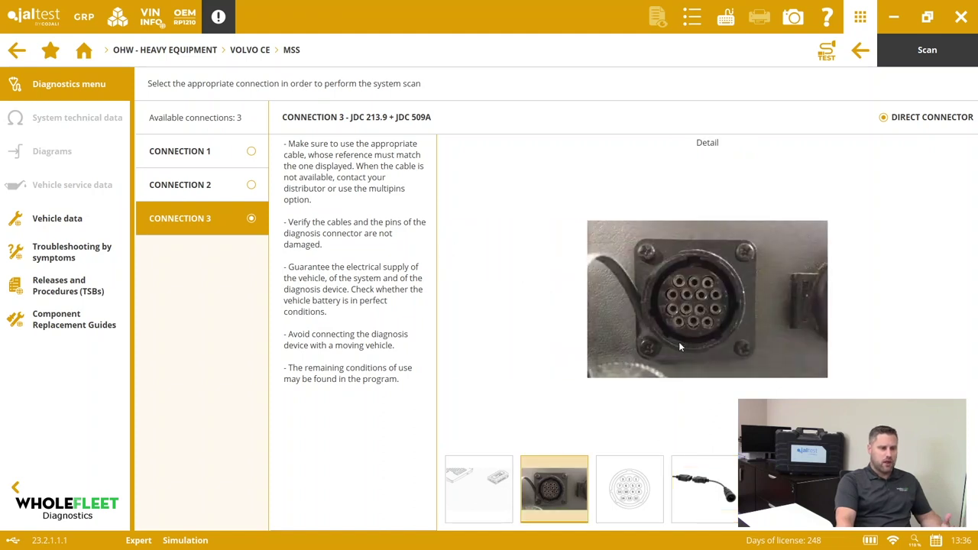
click(223, 187)
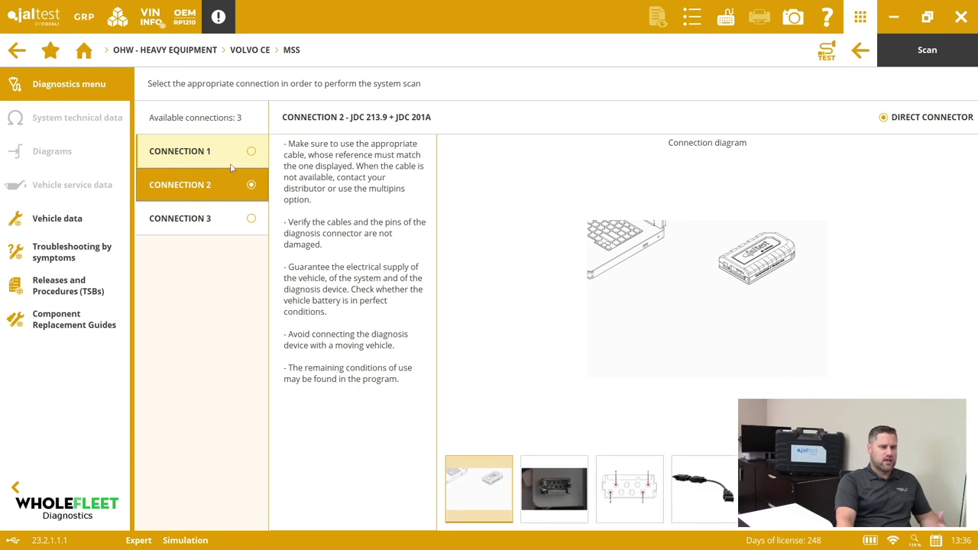
click(587, 493)
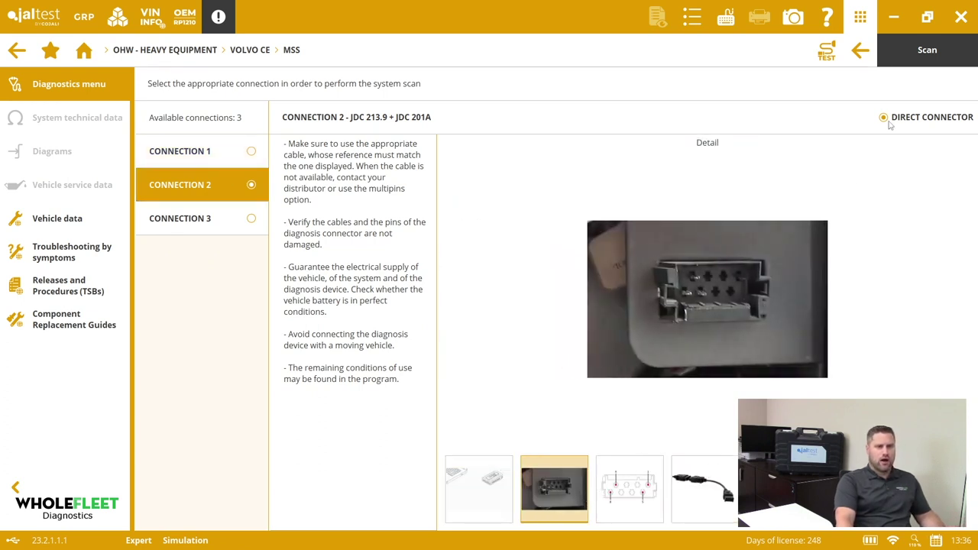
Bring up the System Scan dialog and pick 'System Scan + Read fault codes'.
click(935, 60)
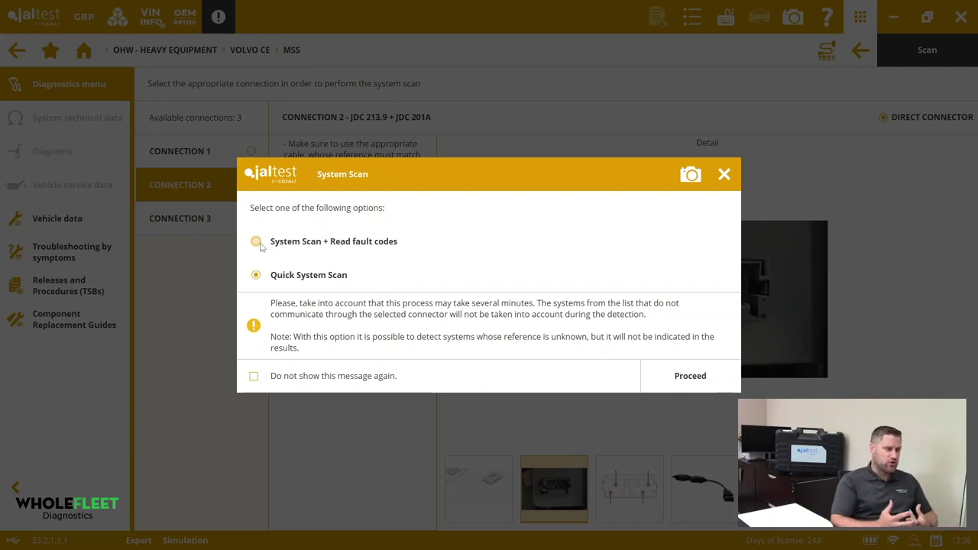
click(256, 242)
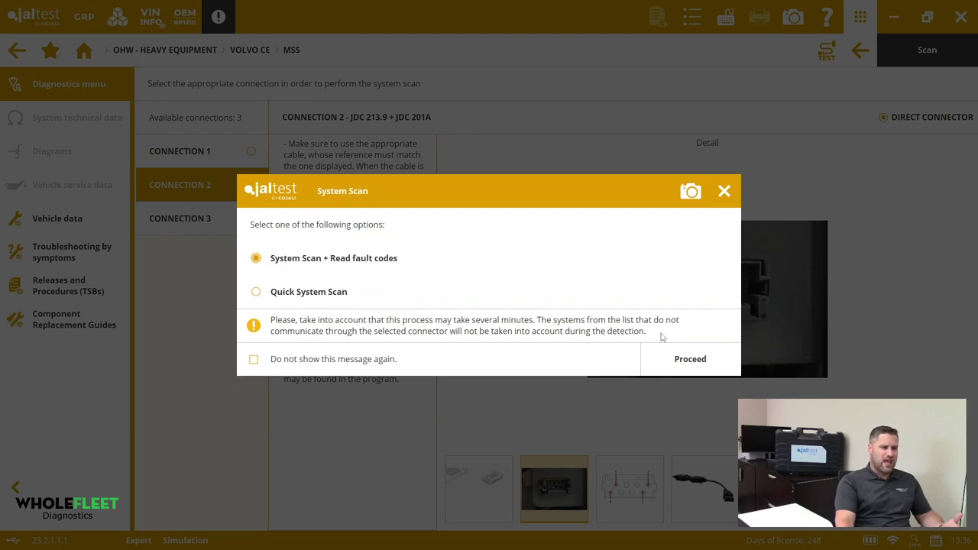
Run the full scan, detecting 4 of 4 systems (EDC, VECU, IC, W-ECU) with fault codes.
click(679, 357)
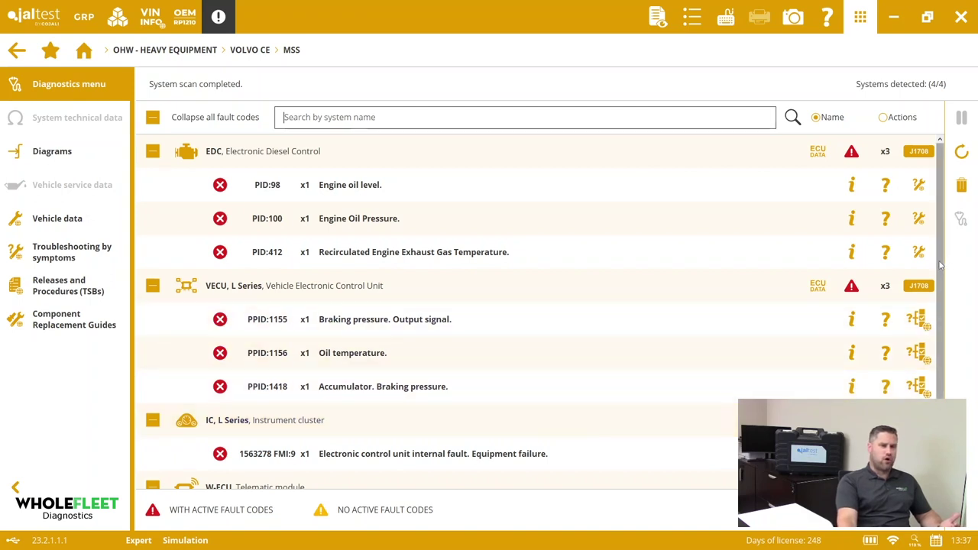
scroll(946, 290, down, 1)
scroll(946, 290, down, 1)
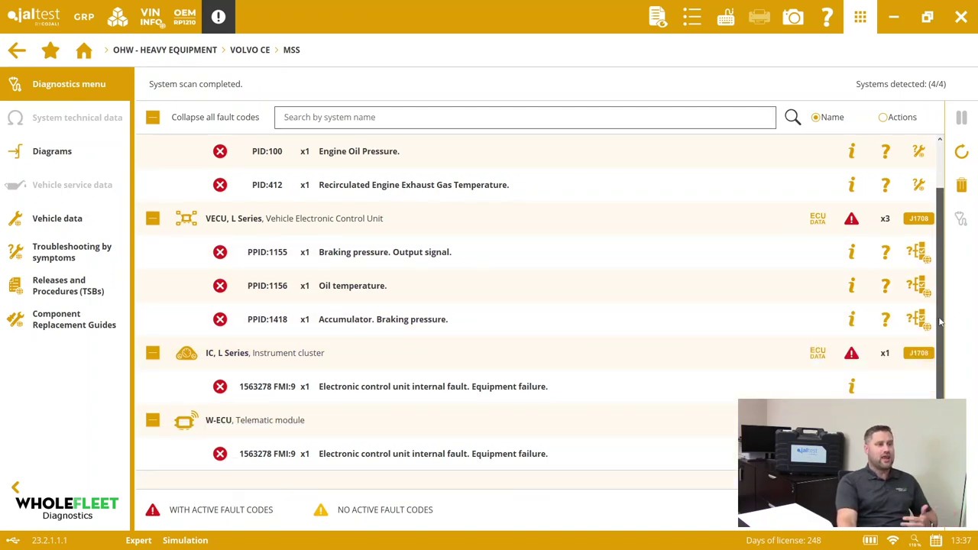
scroll(941, 322, up, 2)
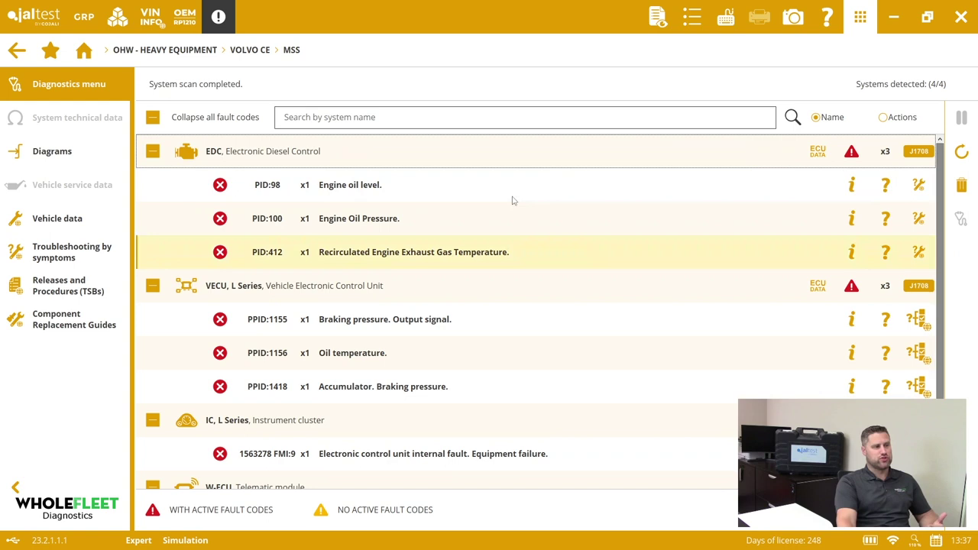
click(313, 163)
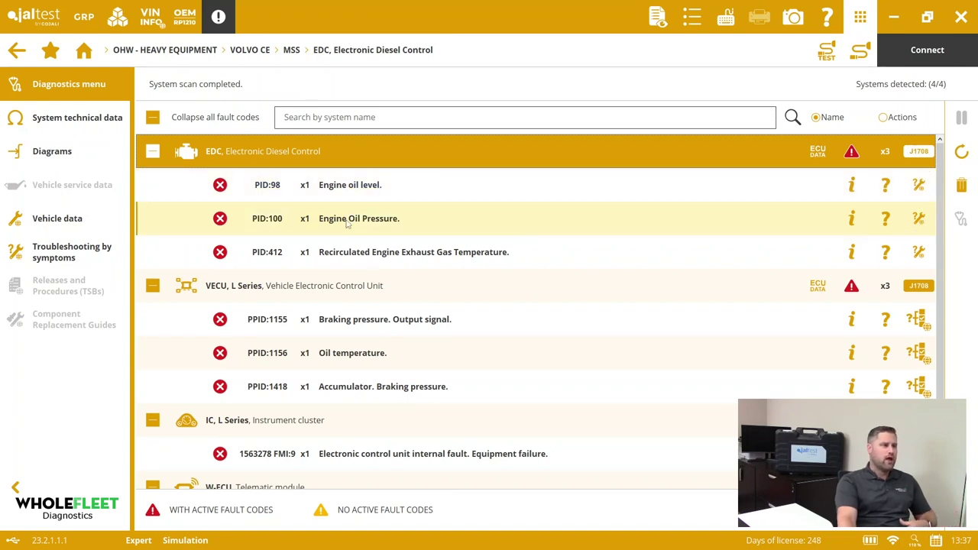
Open the PID:100 Engine Oil Pressure troubleshooting guide and review Steps 1 and 2.1–2.3.
click(919, 221)
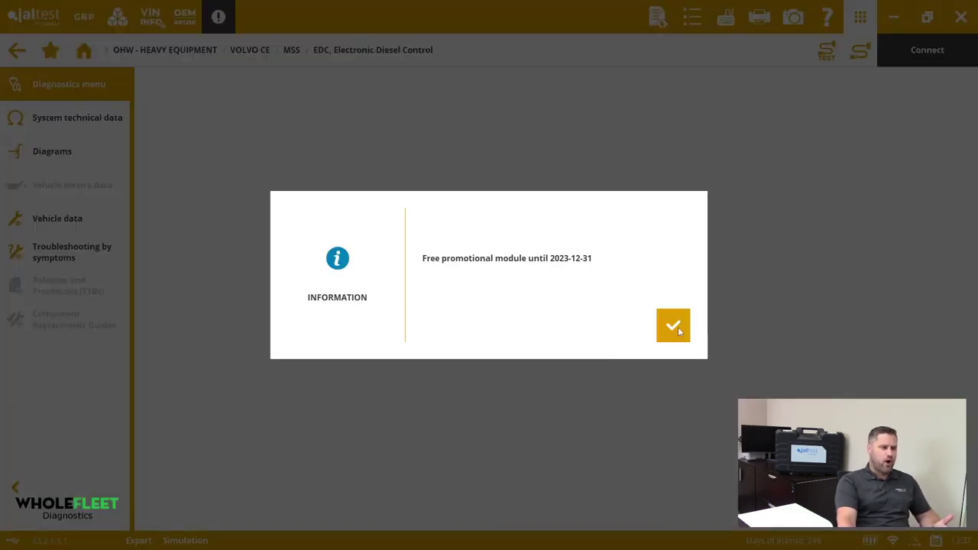
click(672, 326)
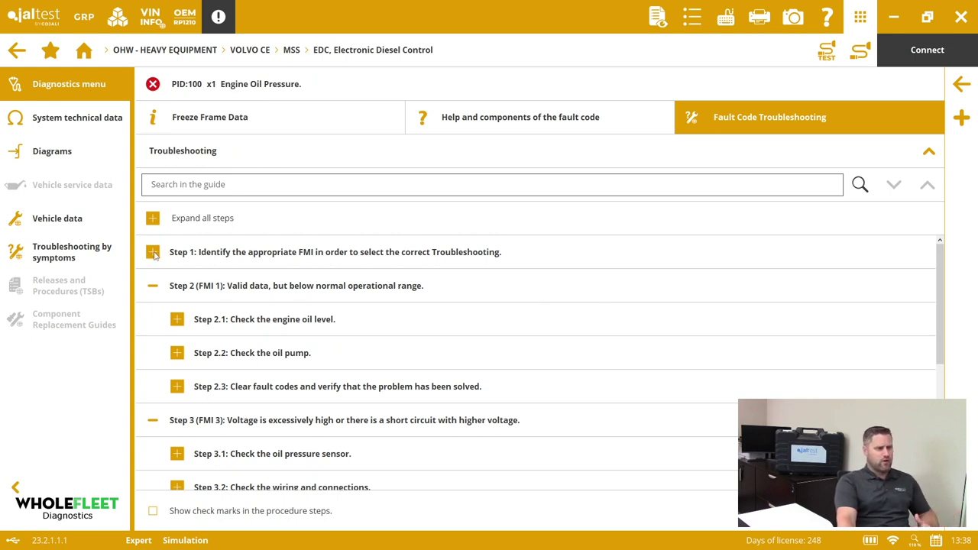
click(153, 253)
click(153, 253)
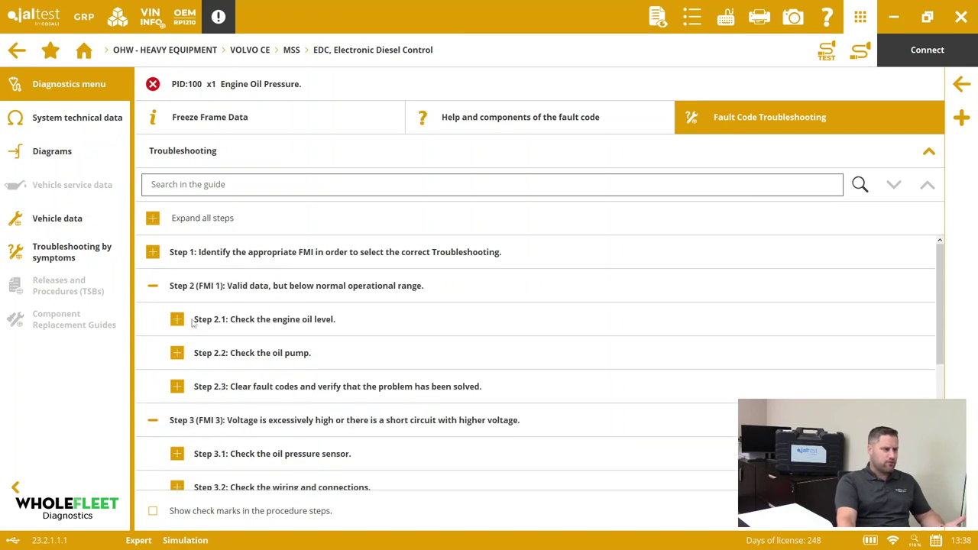
click(177, 321)
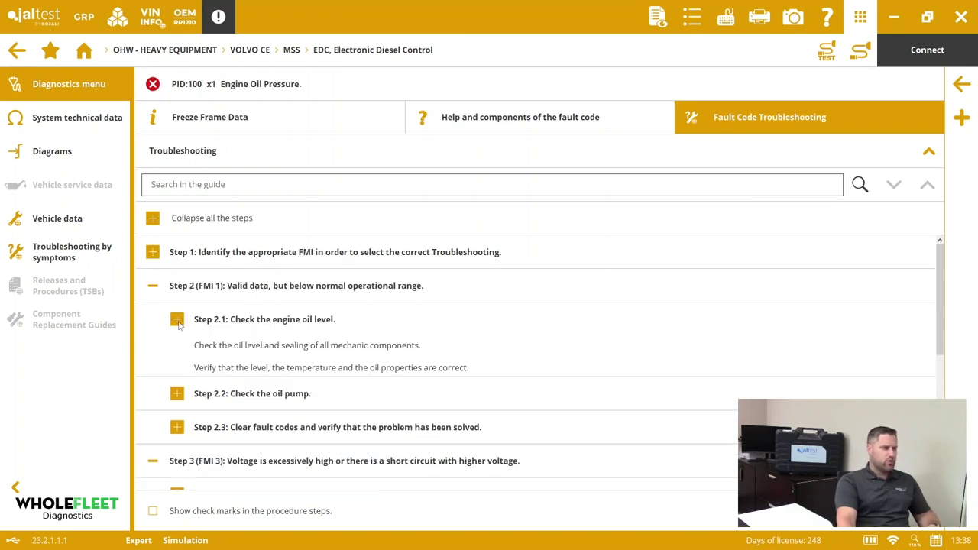
click(177, 320)
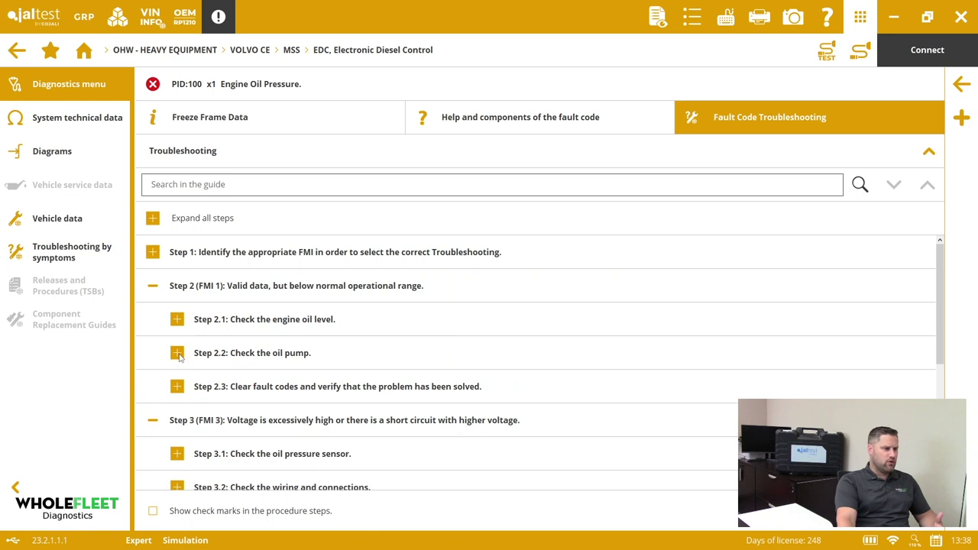
click(177, 354)
click(177, 354)
click(177, 388)
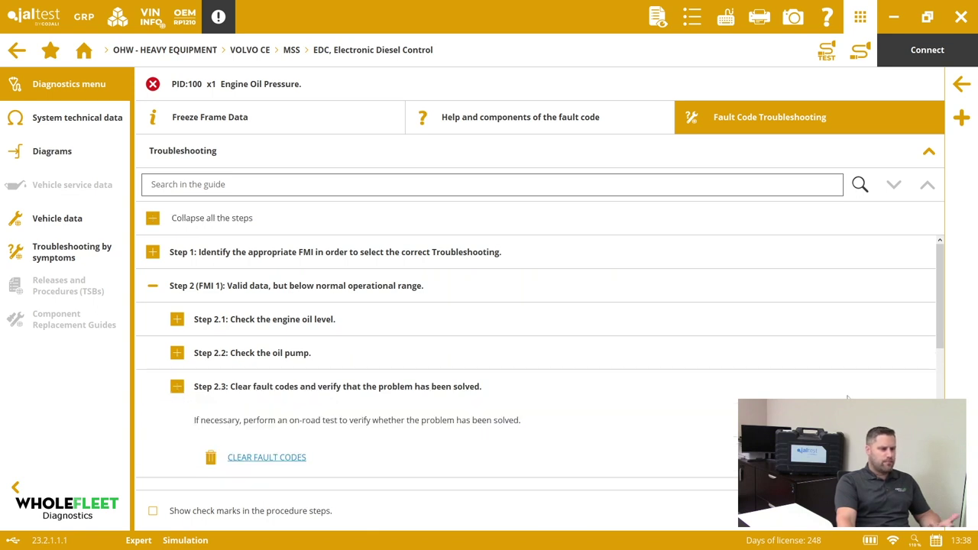
drag(940, 336, 964, 416)
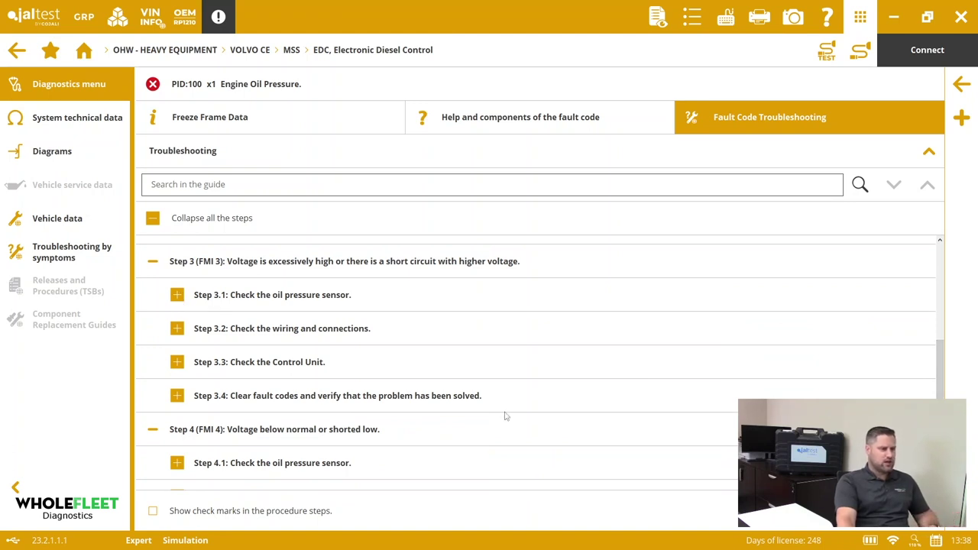
drag(938, 338, 939, 376)
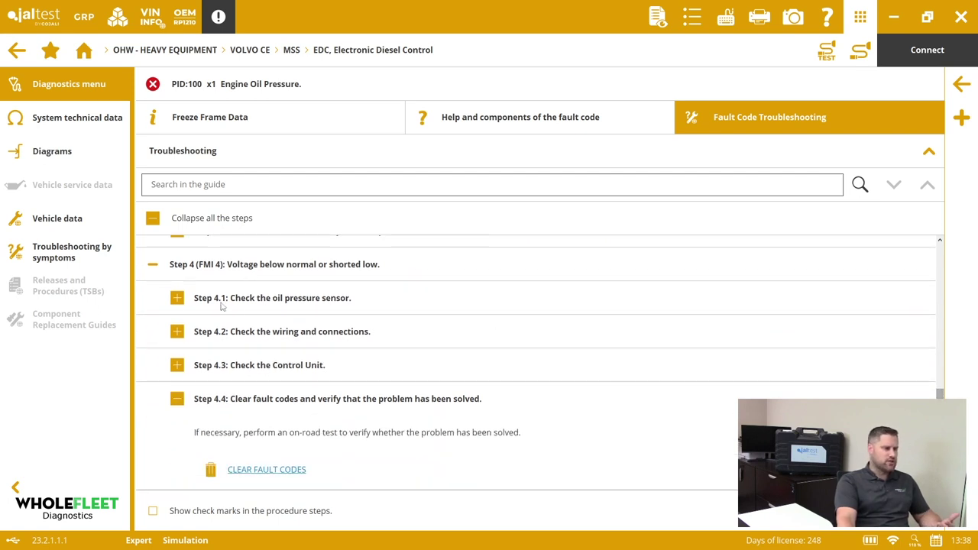
Expand Steps 4.1–4.3: oil pressure sensor, wiring and connections, and control unit checks.
click(176, 298)
click(176, 407)
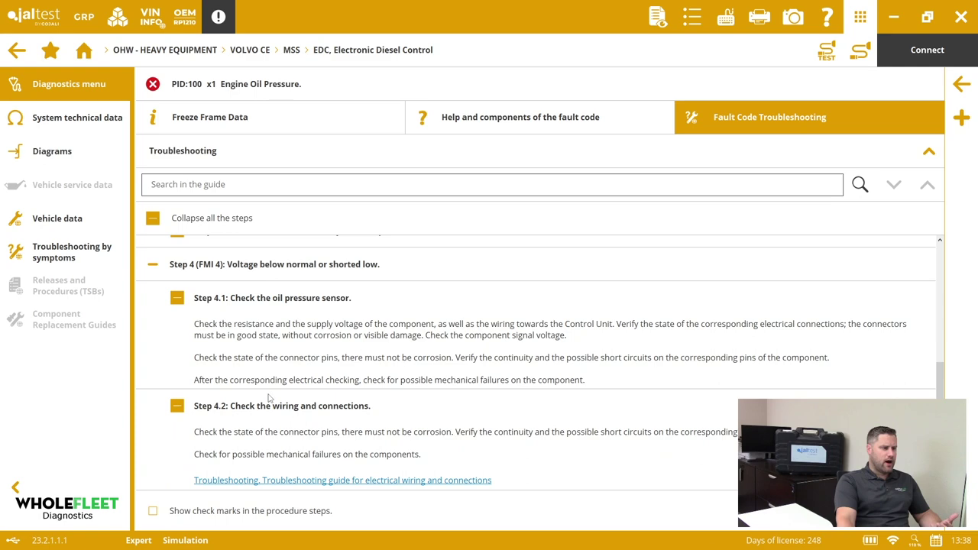
scroll(336, 467, down, 2)
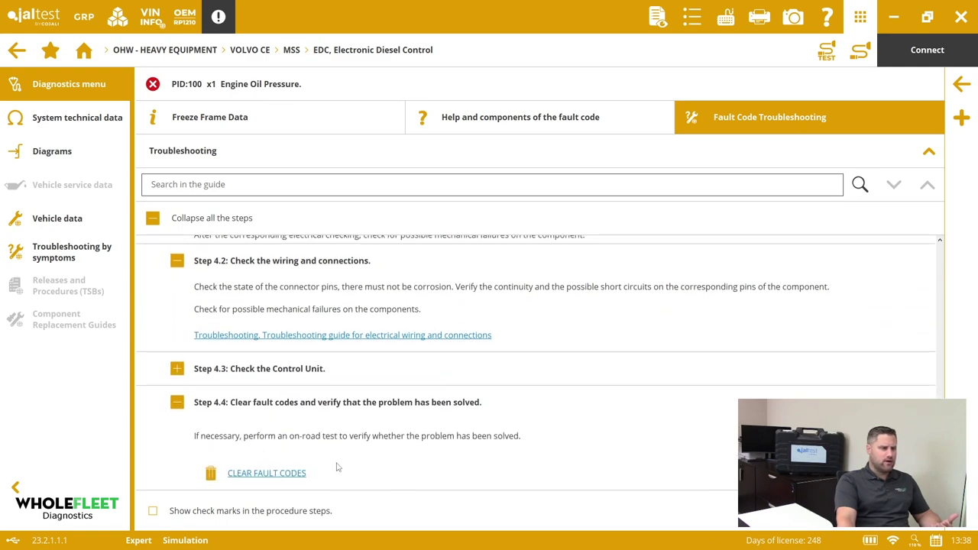
click(177, 369)
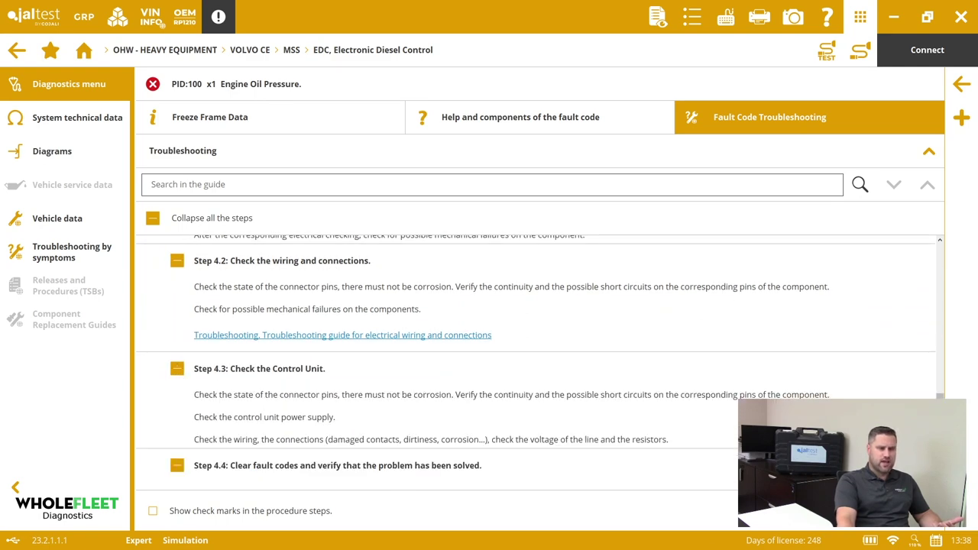
scroll(177, 369, up, 5)
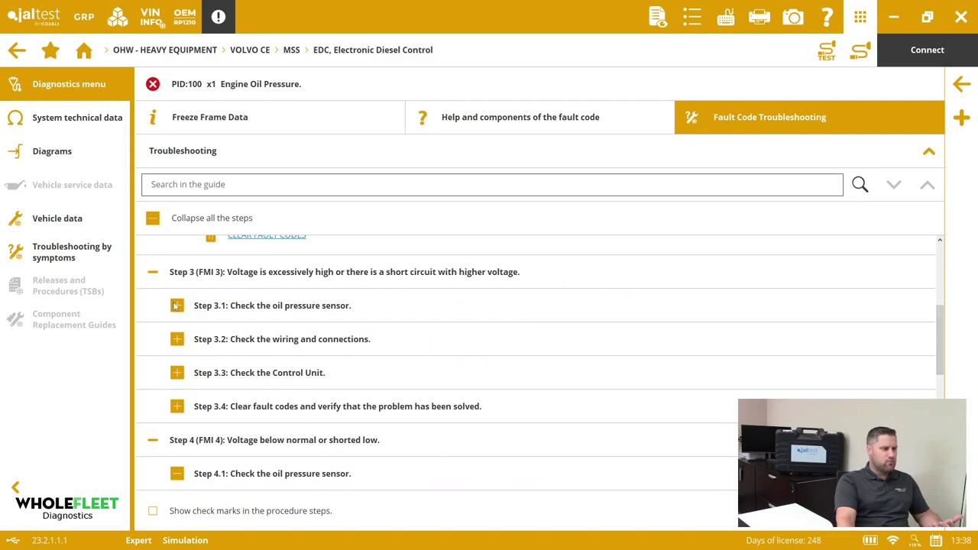
Expand Steps 3.1–3.4: sensor, wiring, control unit checks, and clearing and verifying.
click(176, 306)
click(177, 414)
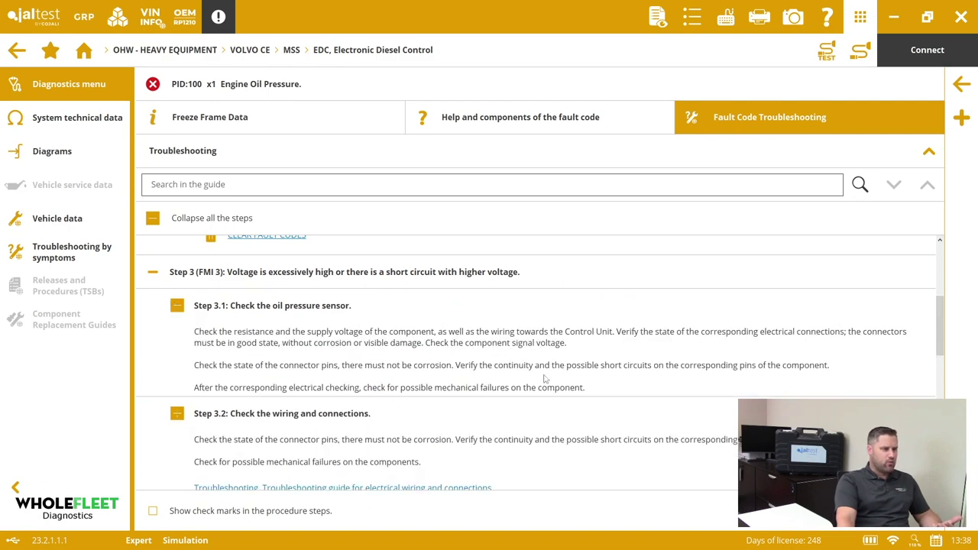
drag(947, 309, 947, 348)
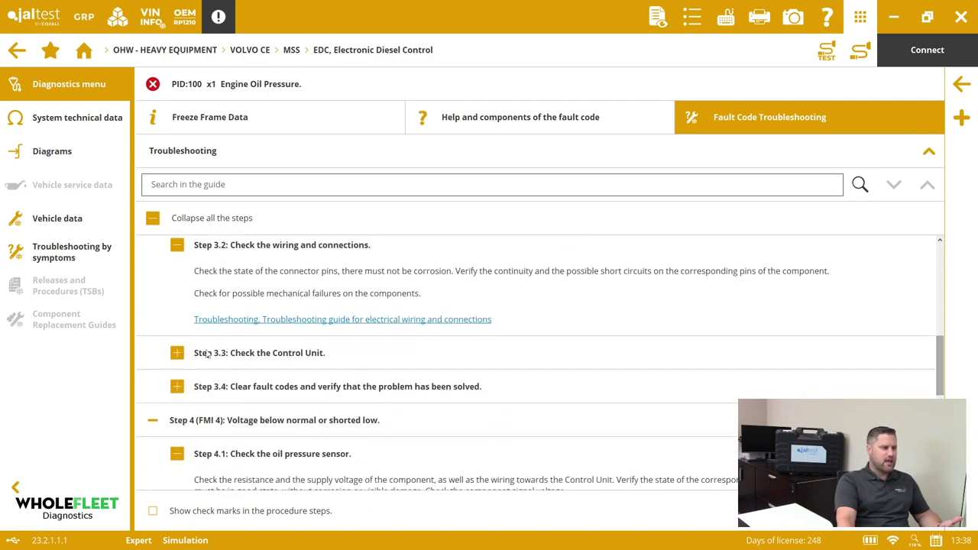
click(176, 353)
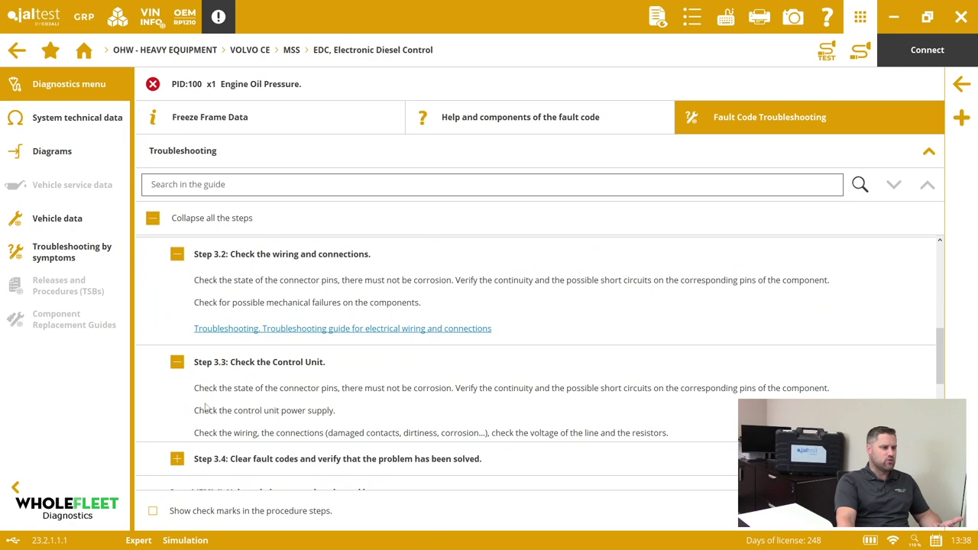
click(176, 458)
drag(937, 328, 433, 284)
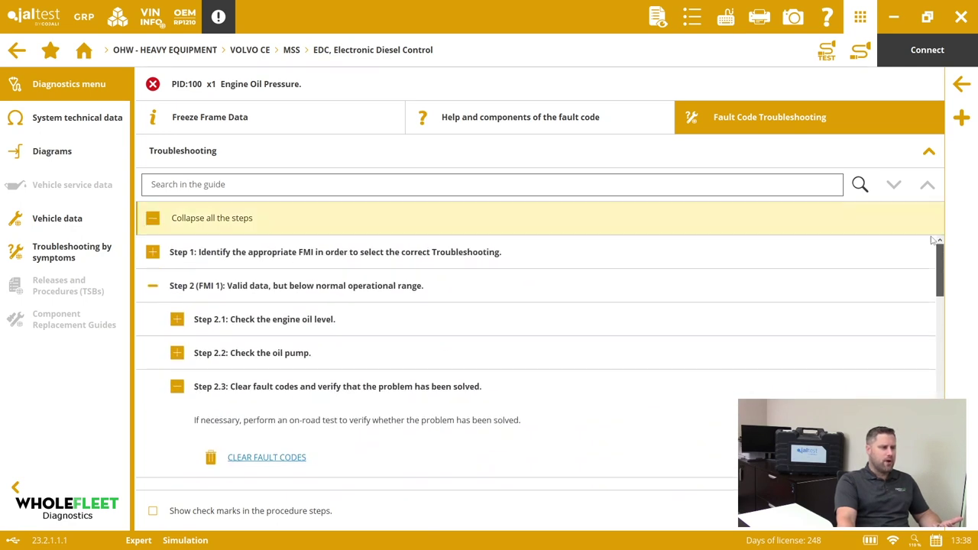
Show the fault's causes and related components, then view and close the CB14 oil pressure sensor information.
click(584, 122)
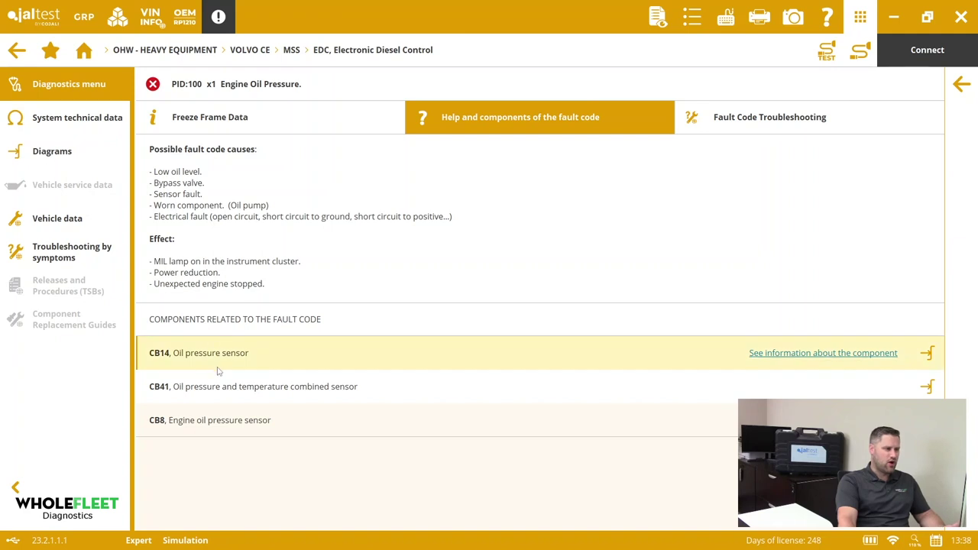
click(846, 356)
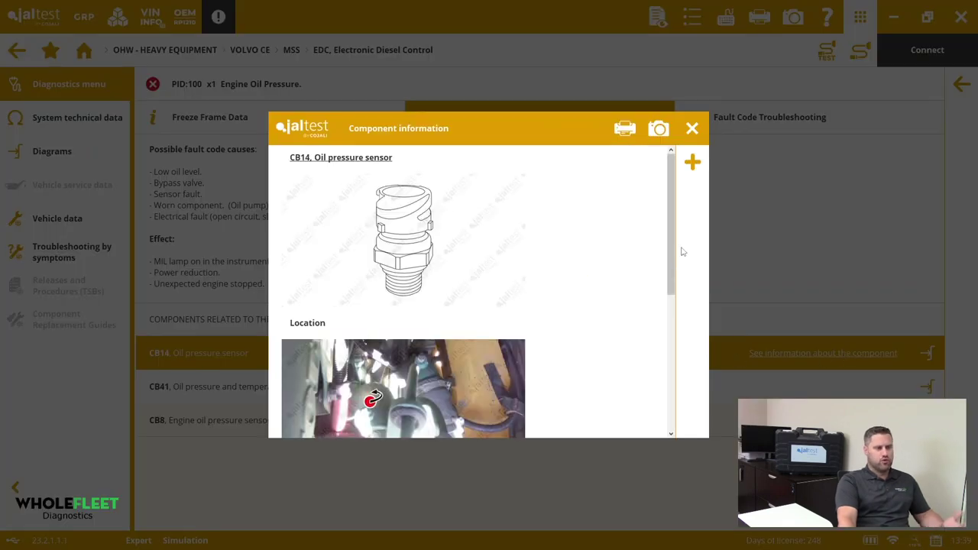
drag(669, 256, 672, 415)
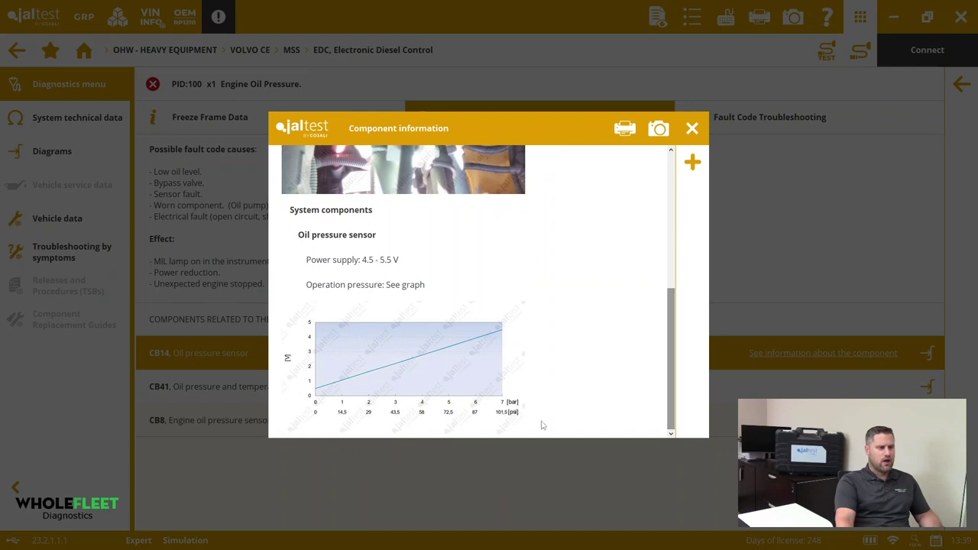
click(695, 128)
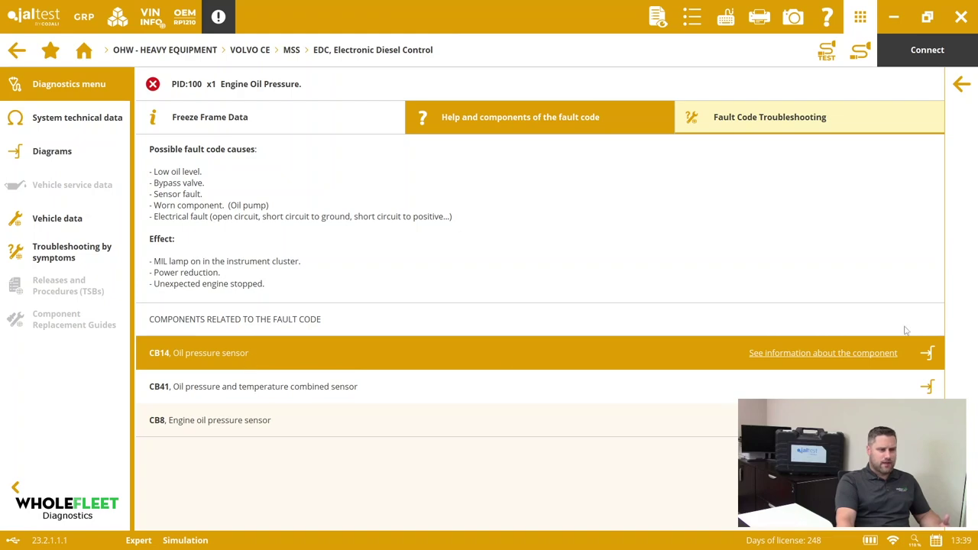
Open CB14's EDC wiring diagram and review the CB60 EGR differential pressure sensor's photo and specifications.
click(925, 356)
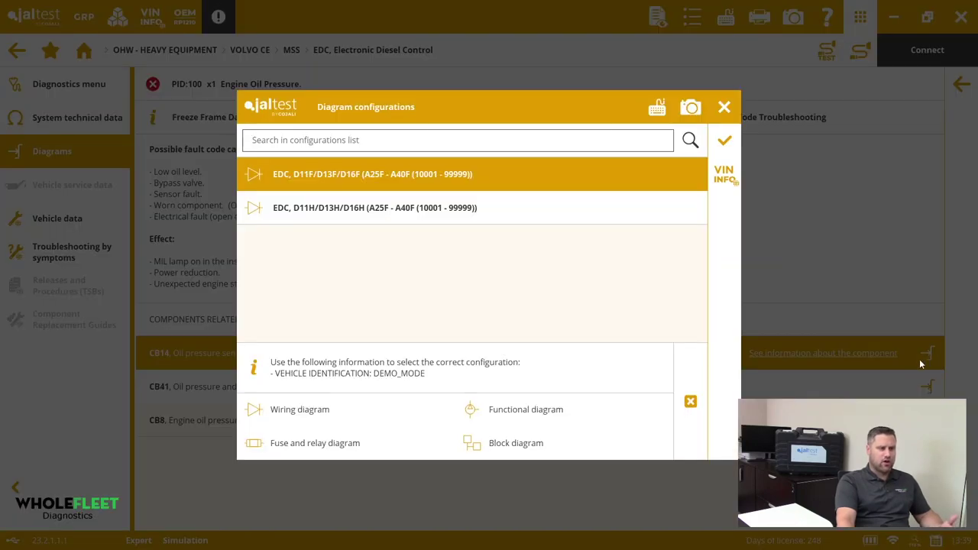
click(724, 141)
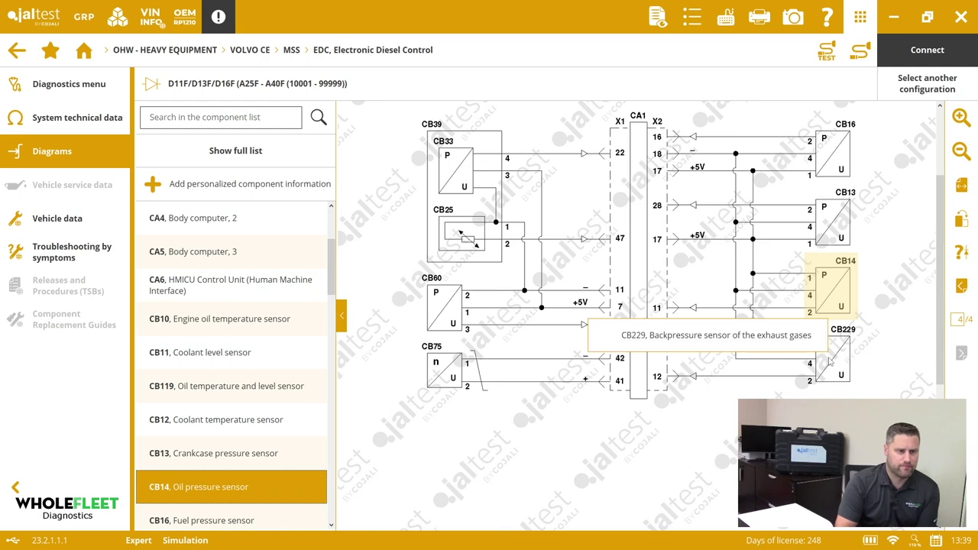
mouse_move(440, 379)
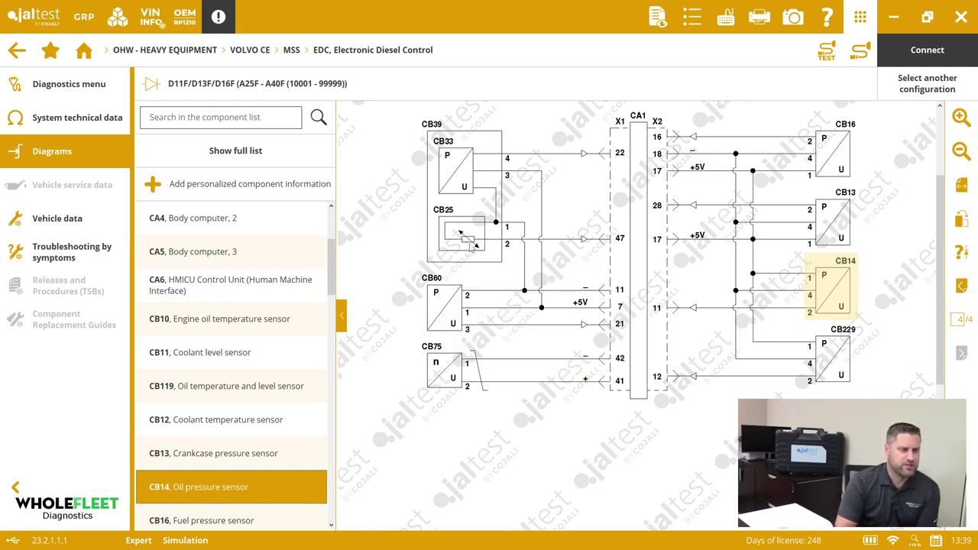
mouse_move(452, 304)
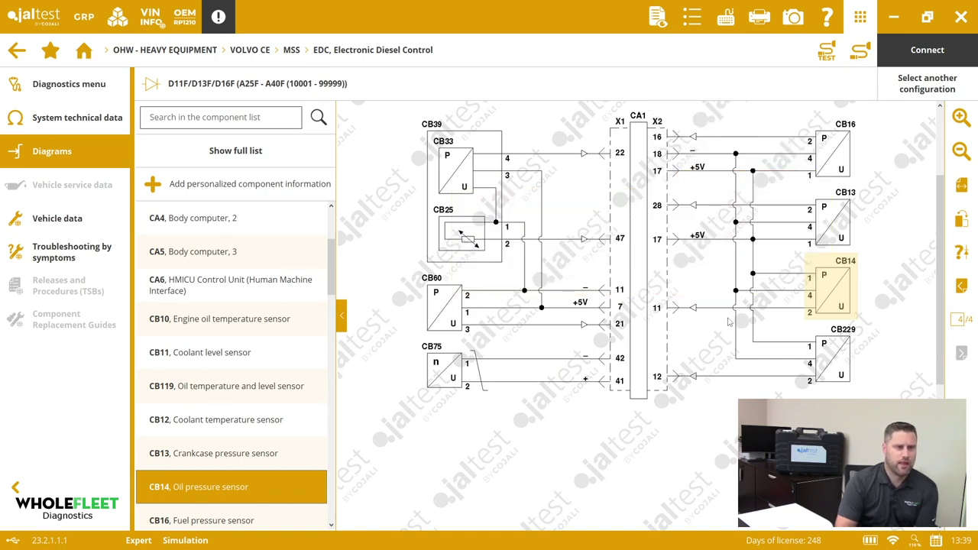
click(440, 306)
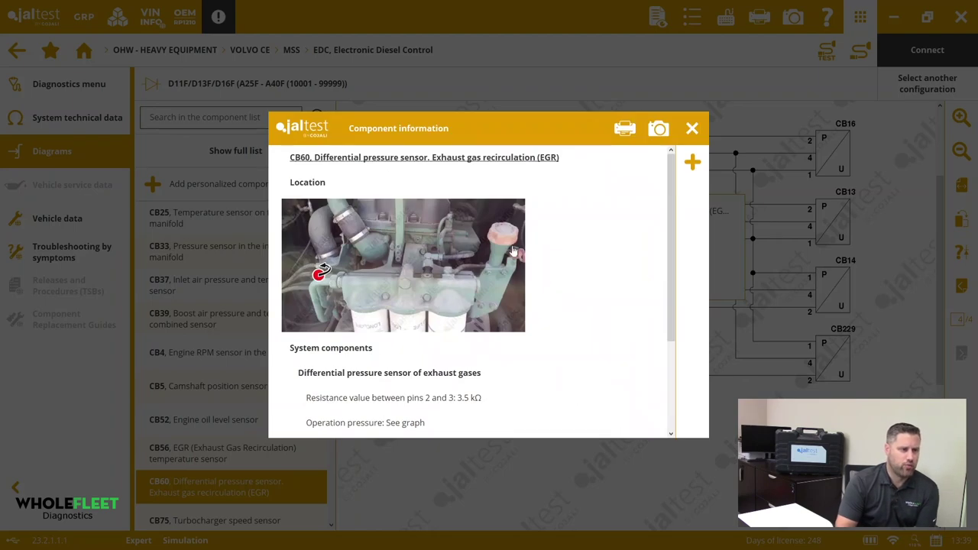
scroll(684, 309, down, 2)
scroll(684, 336, down, 2)
scroll(685, 362, up, 5)
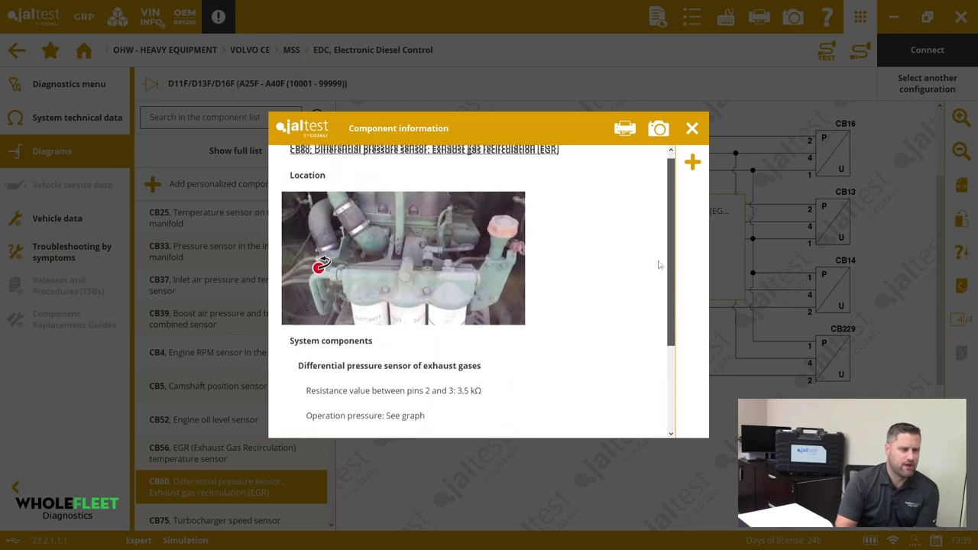
click(693, 130)
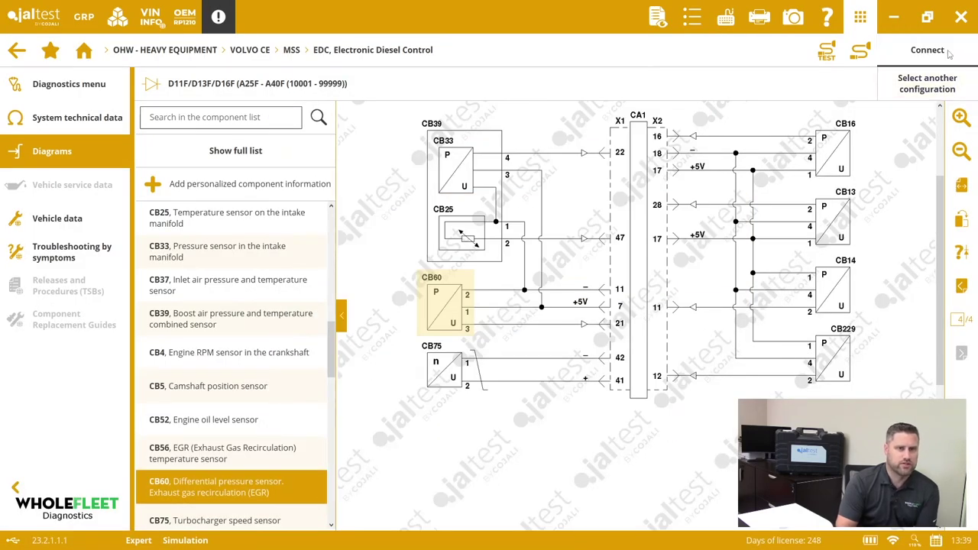
Return to the scan fault list and switch the working system from EDC to VECU.
click(79, 88)
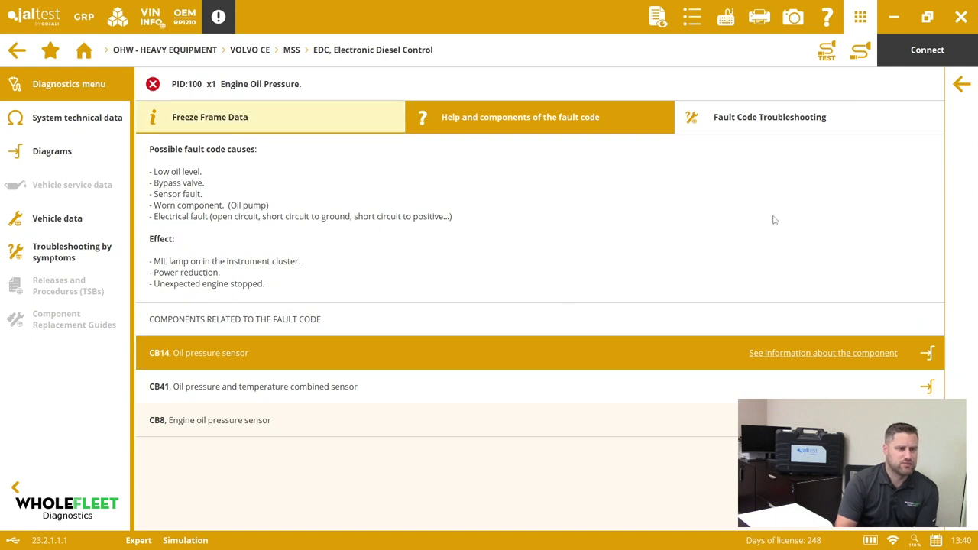
click(961, 84)
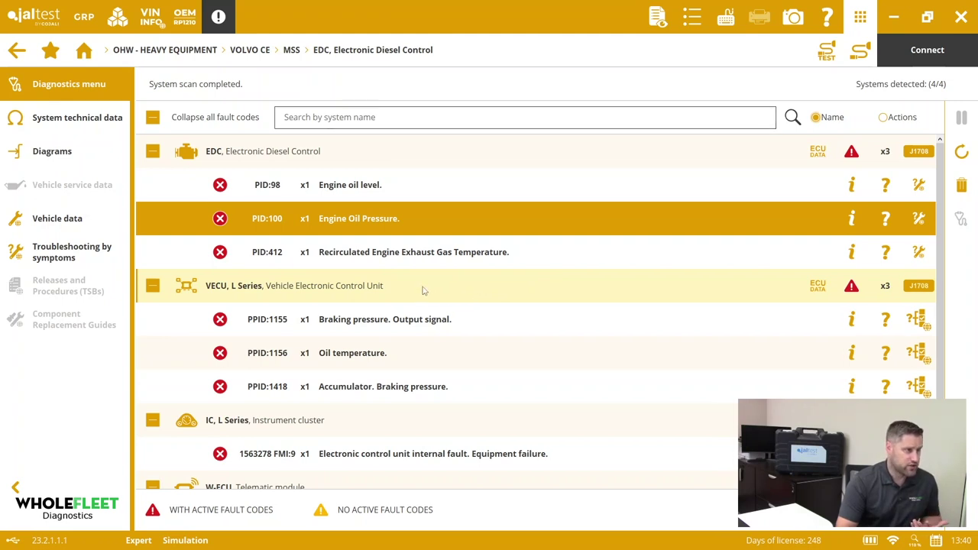
click(389, 164)
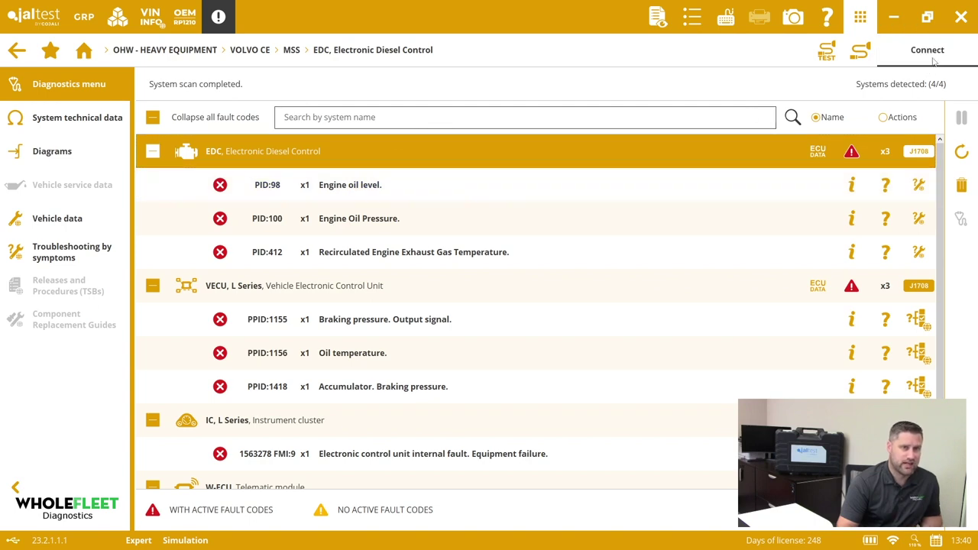
click(342, 290)
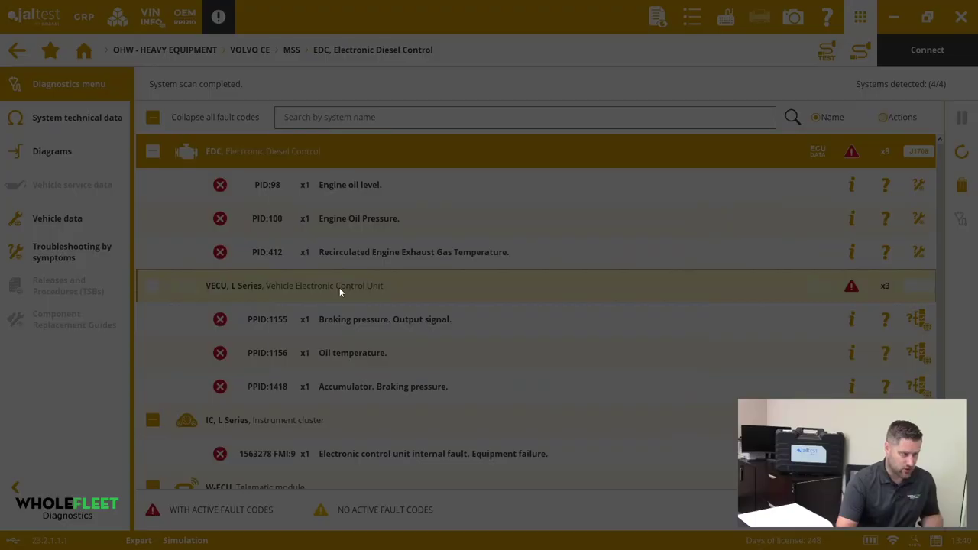
click(577, 313)
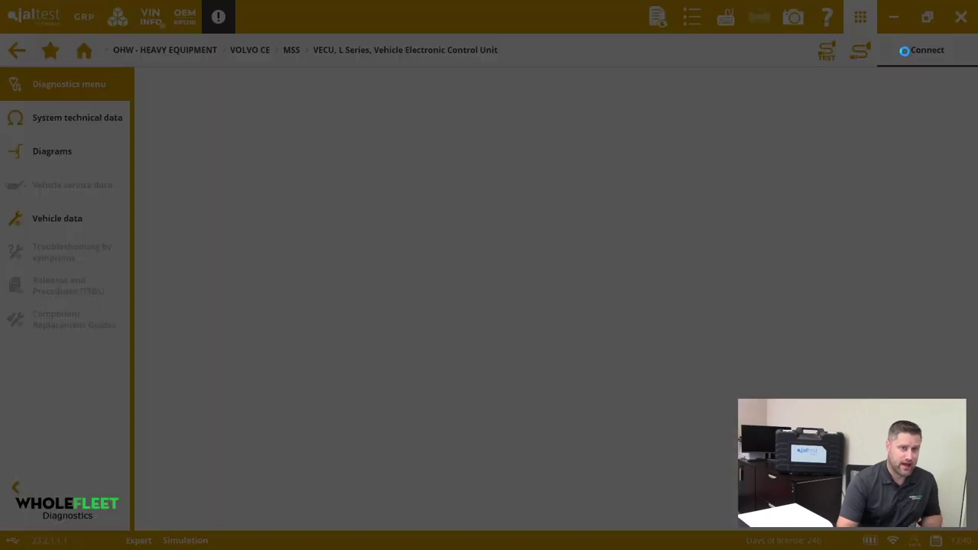
click(926, 50)
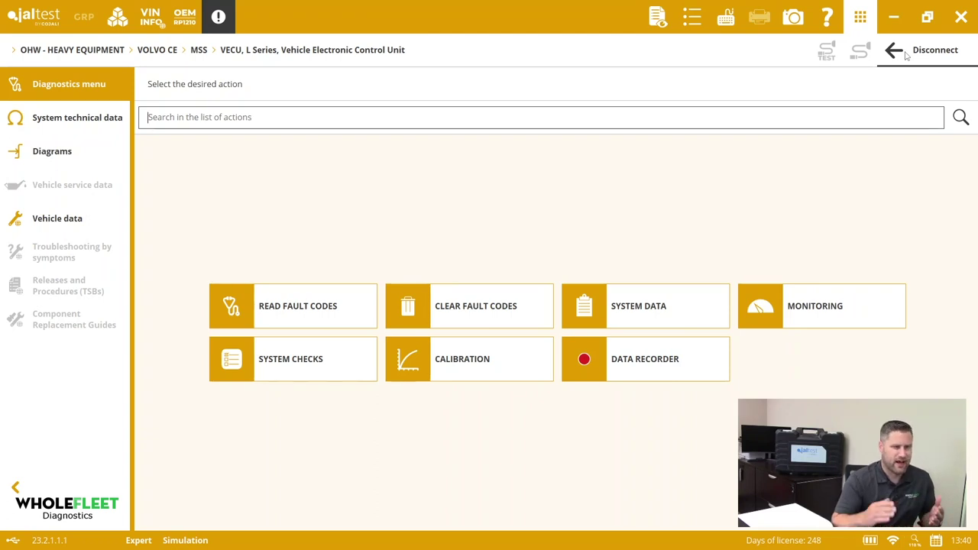
click(241, 371)
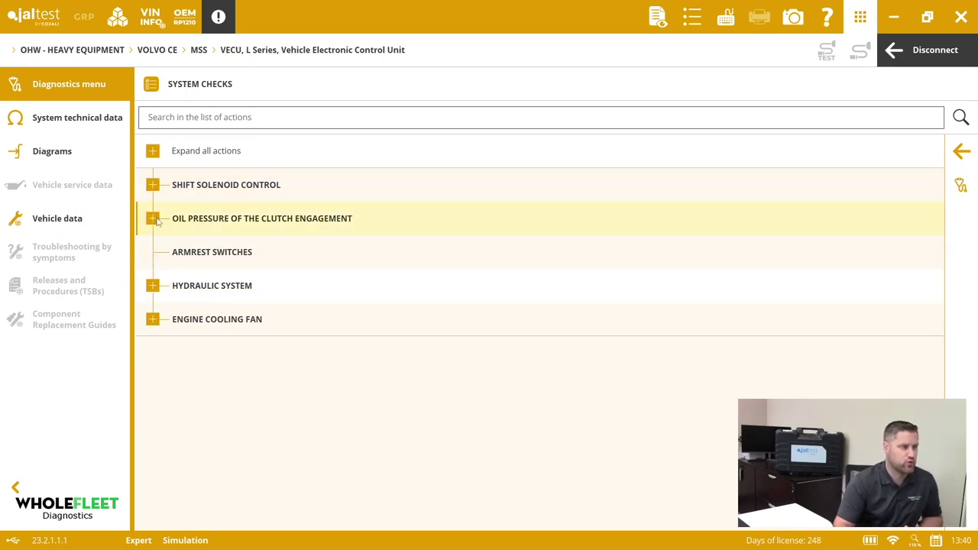
click(961, 151)
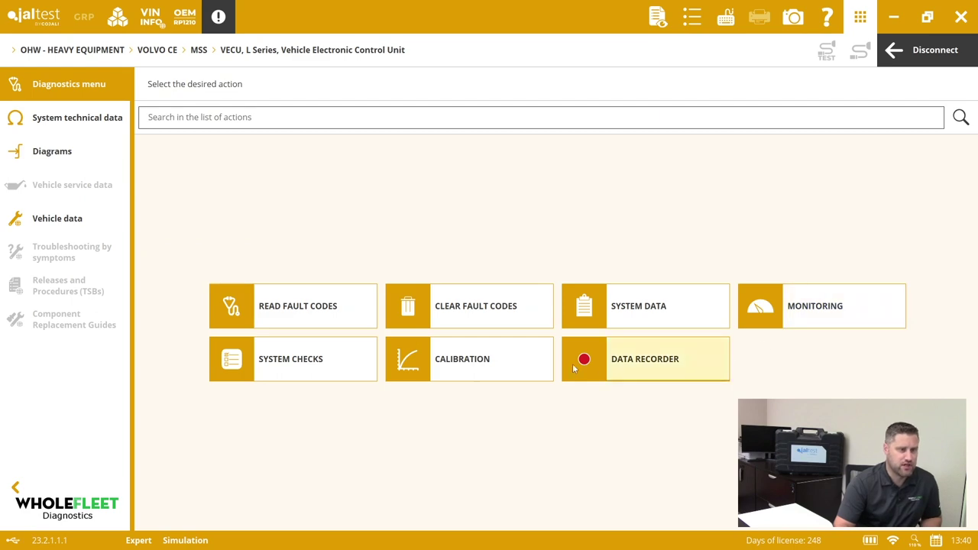
click(526, 375)
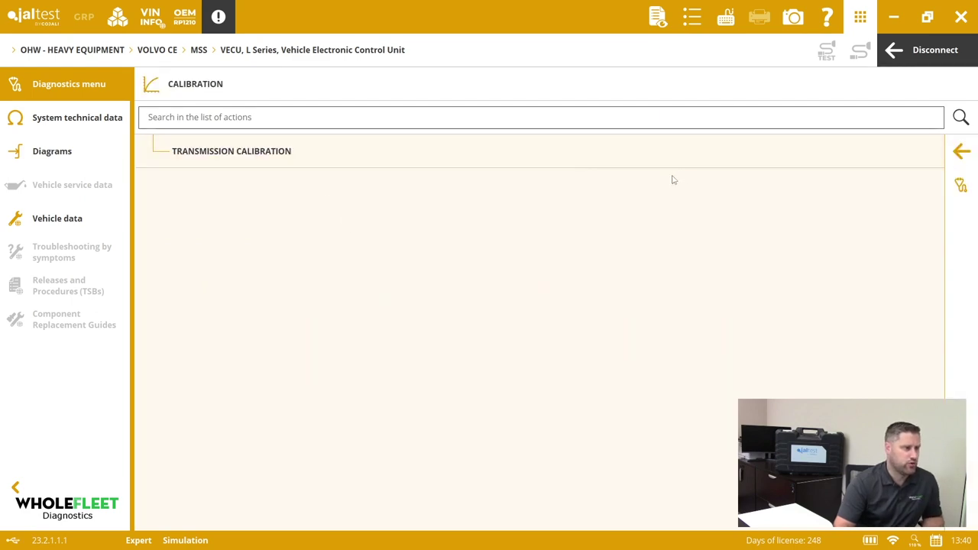
click(960, 152)
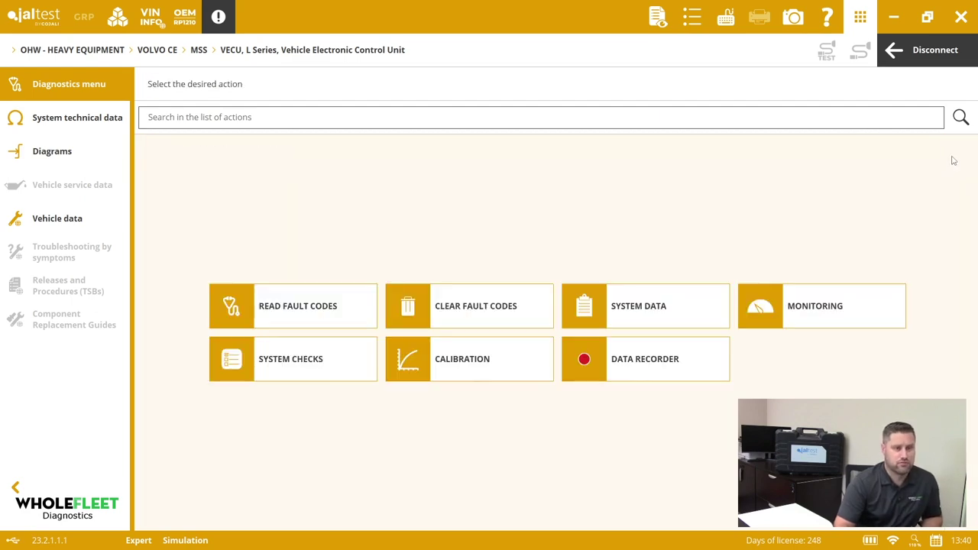
click(924, 61)
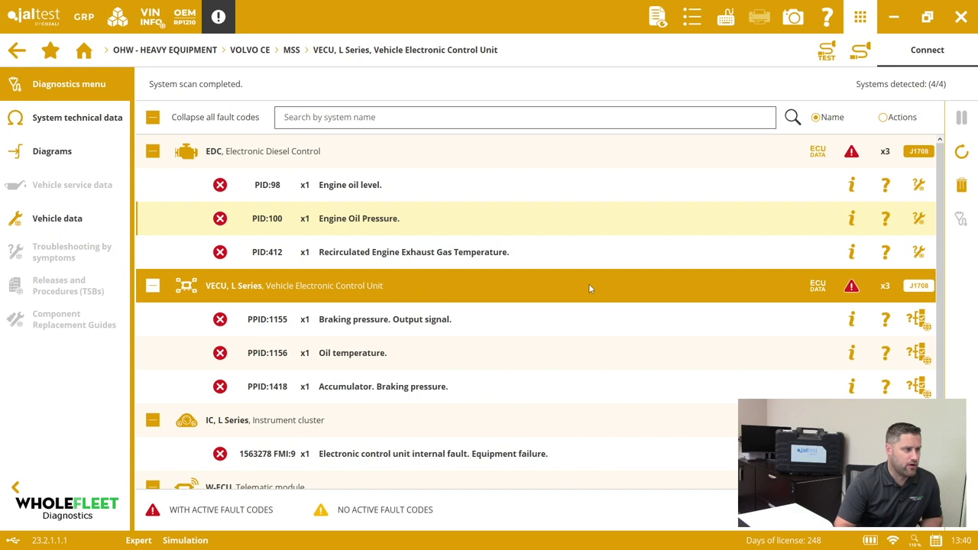
Connect to the EDC control unit and look through its Maintenance and Calibration actions.
click(466, 152)
click(927, 55)
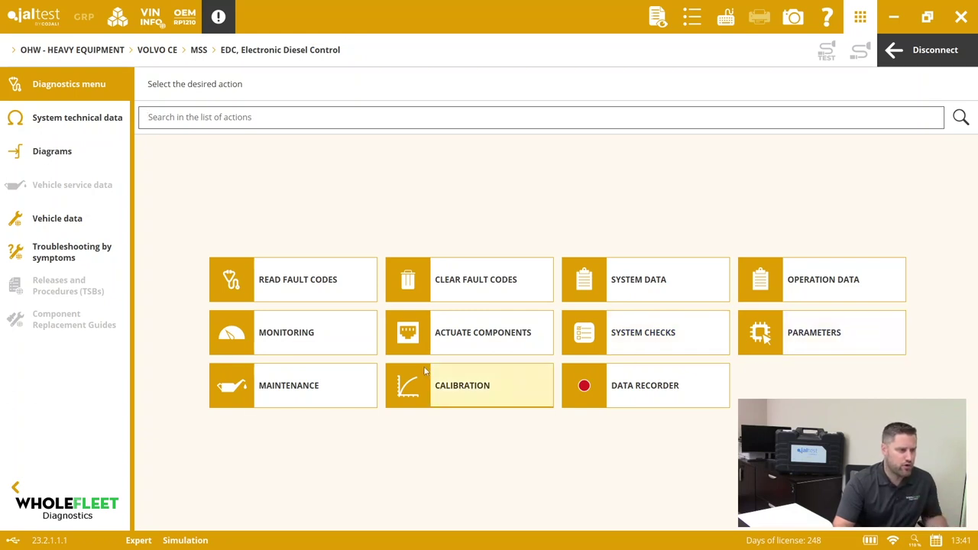
click(320, 380)
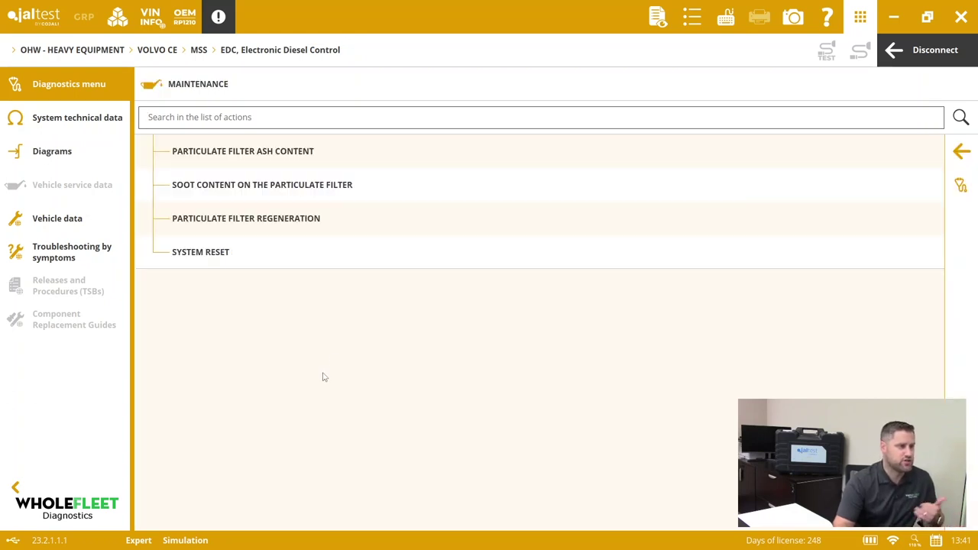
click(962, 151)
click(467, 395)
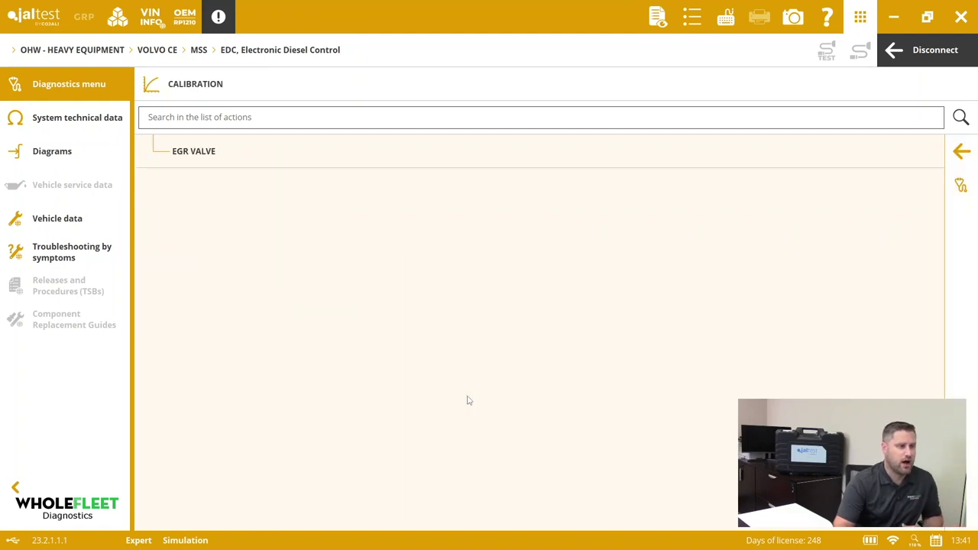
click(964, 151)
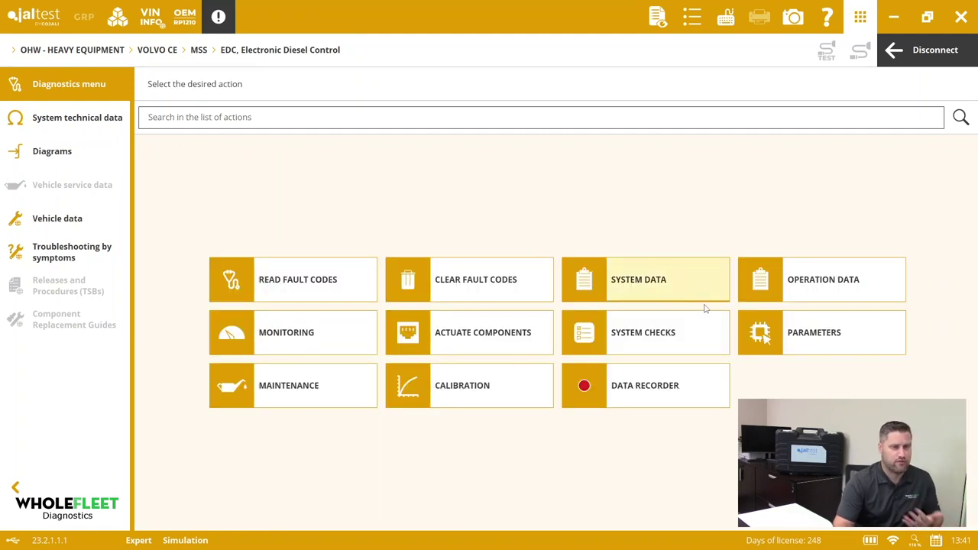
Disconnect from the EDC control unit, back to the system scan results.
click(941, 54)
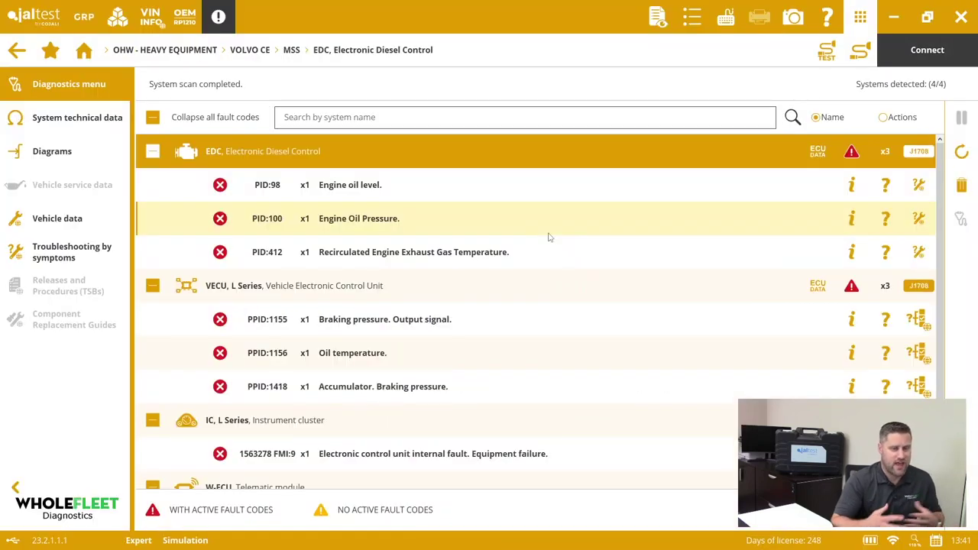